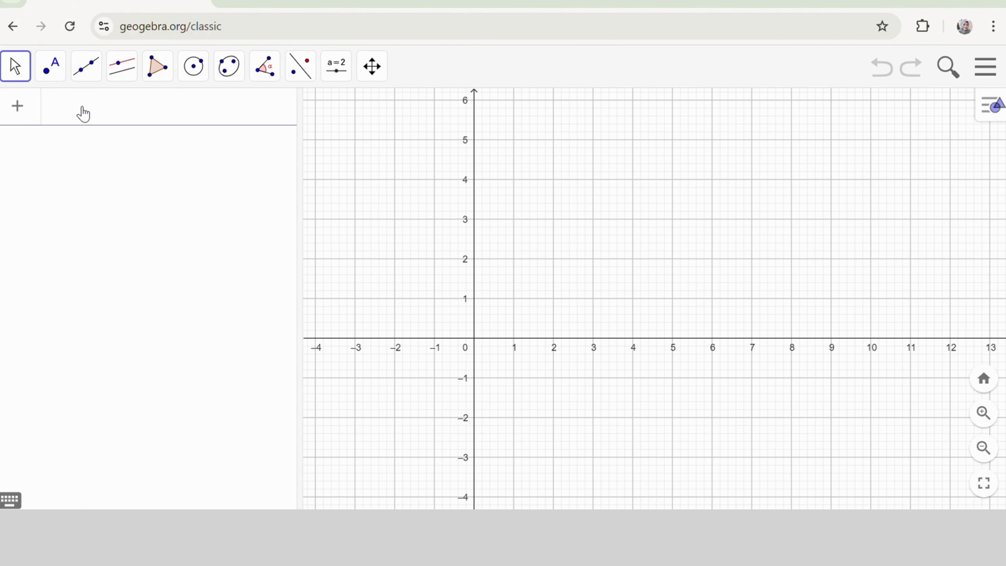
Plot the quadratic function f(x) = x² − 4x − 5
{"action": "type", "text": "f(x) = x"}
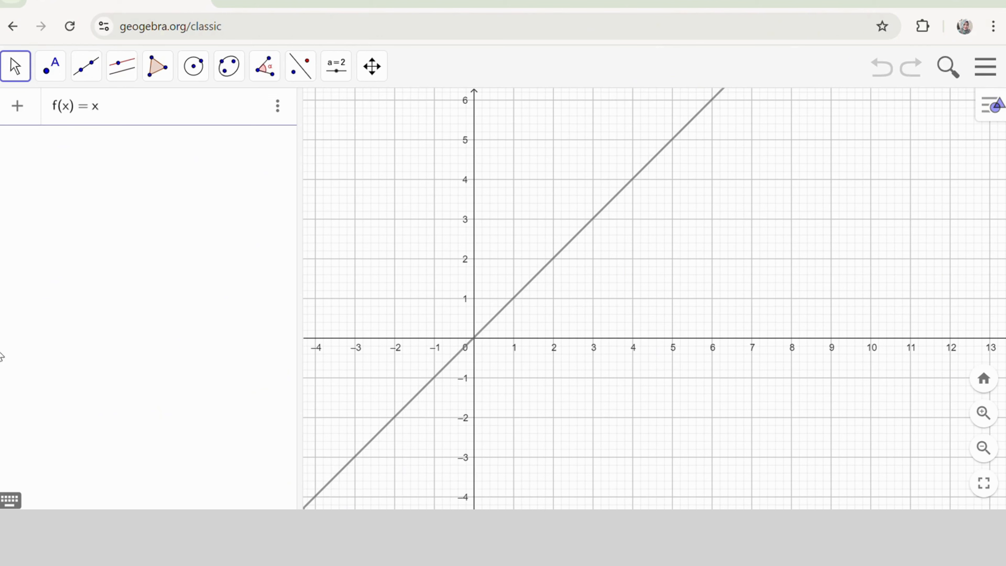
{"action": "left_click", "coordinate": [11, 500]}
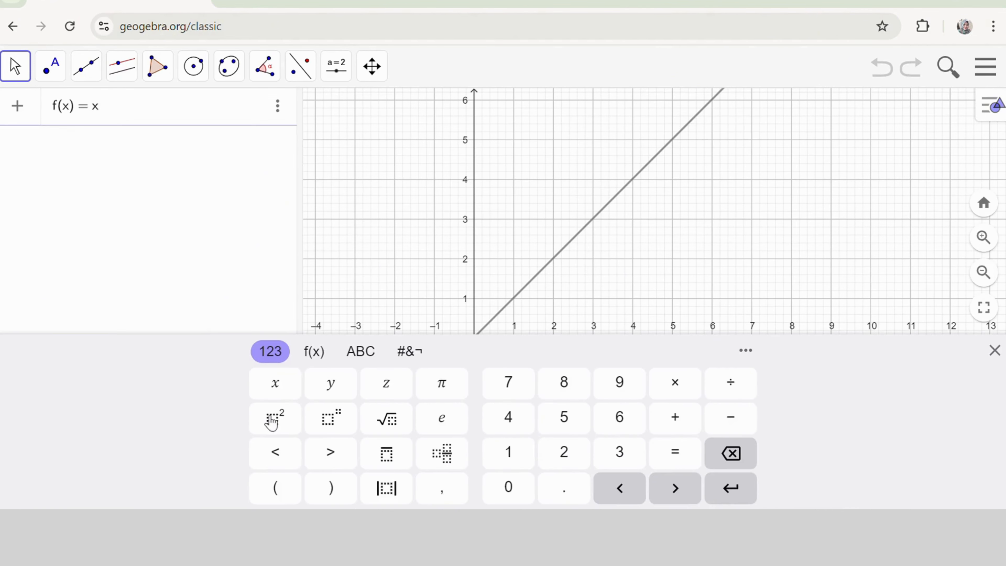
{"action": "left_click", "coordinate": [273, 417]}
{"action": "left_click", "coordinate": [995, 350]}
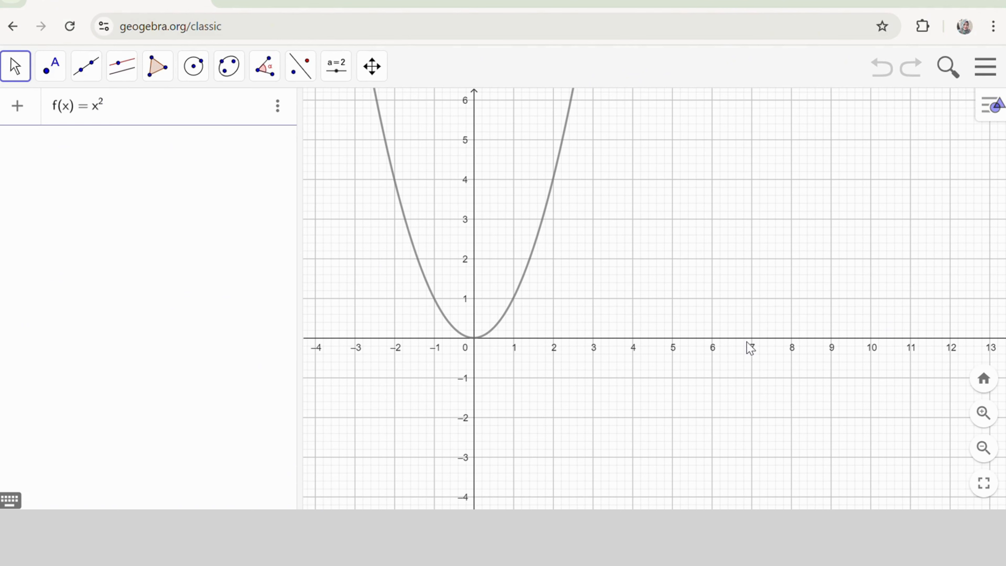
{"action": "type", "text": "-"}
{"action": "type", "text": "4x"}
{"action": "type", "text": "-5"}
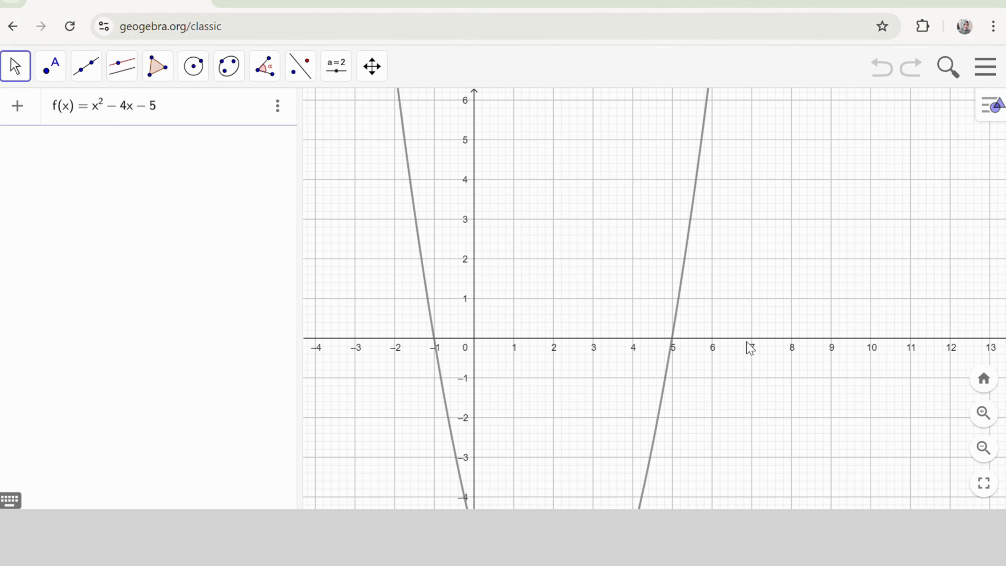
{"action": "key", "text": "Return"}
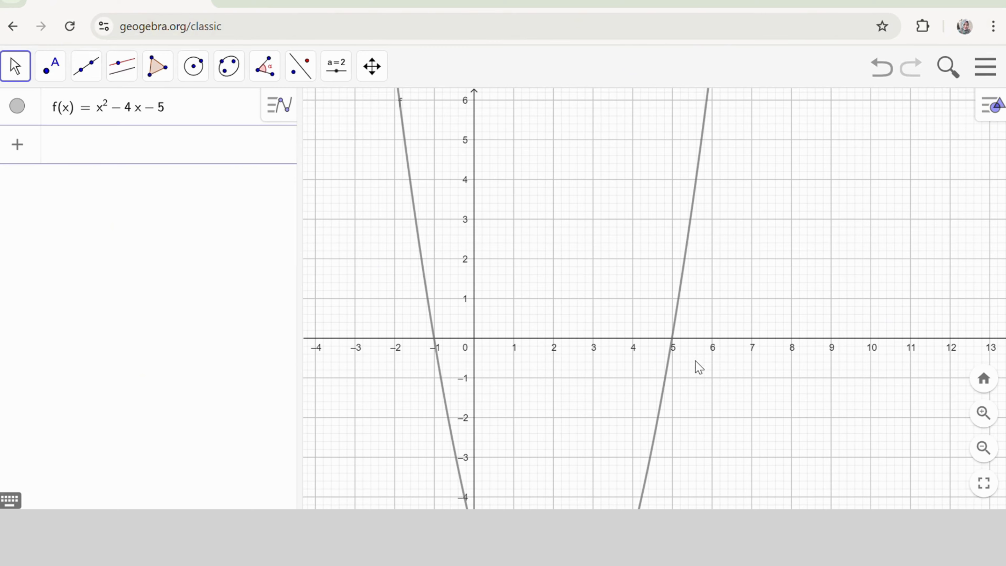
Create the intersection points of the parabola with the y-axis and with the x-axis
{"action": "scroll", "coordinate": [695, 361], "scroll_direction": "down", "scroll_amount": 2}
{"action": "scroll", "coordinate": [692, 370], "scroll_direction": "up", "scroll_amount": 2}
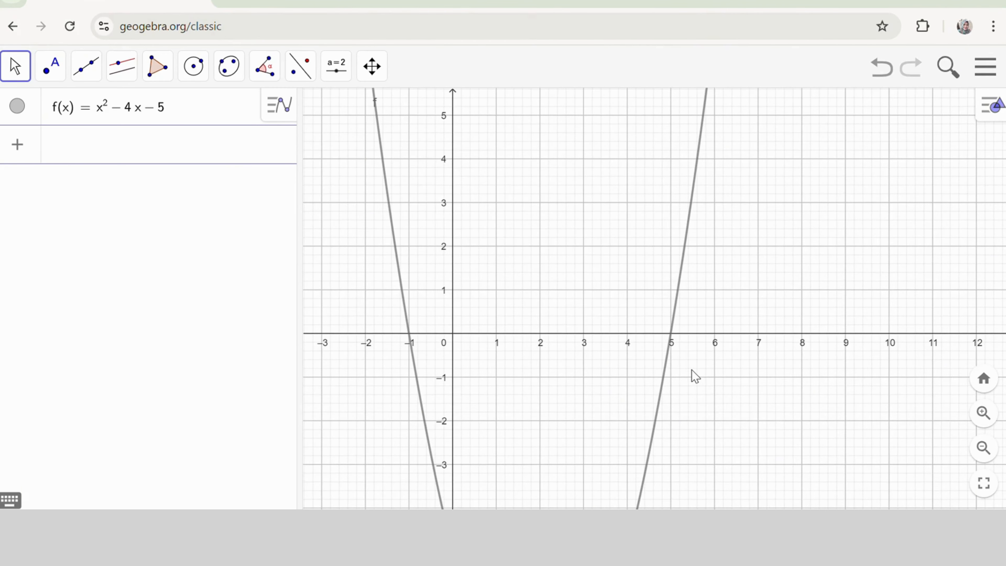
{"action": "left_click_drag", "start_coordinate": [803, 272], "coordinate": [805, 177]}
{"action": "left_click_drag", "start_coordinate": [777, 332], "coordinate": [824, 214]}
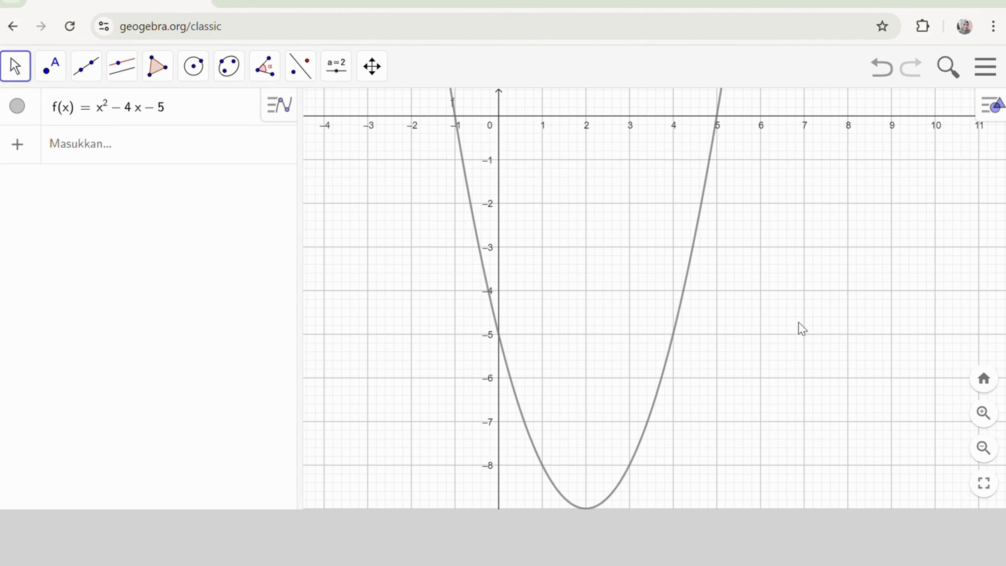
{"action": "scroll", "coordinate": [785, 303], "scroll_direction": "down", "scroll_amount": 1}
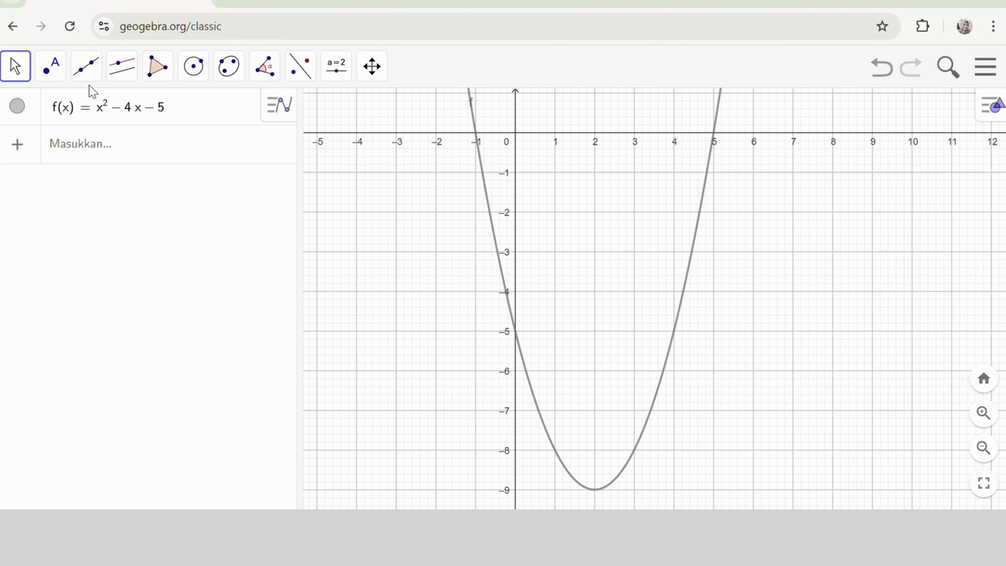
{"action": "left_click", "coordinate": [56, 76]}
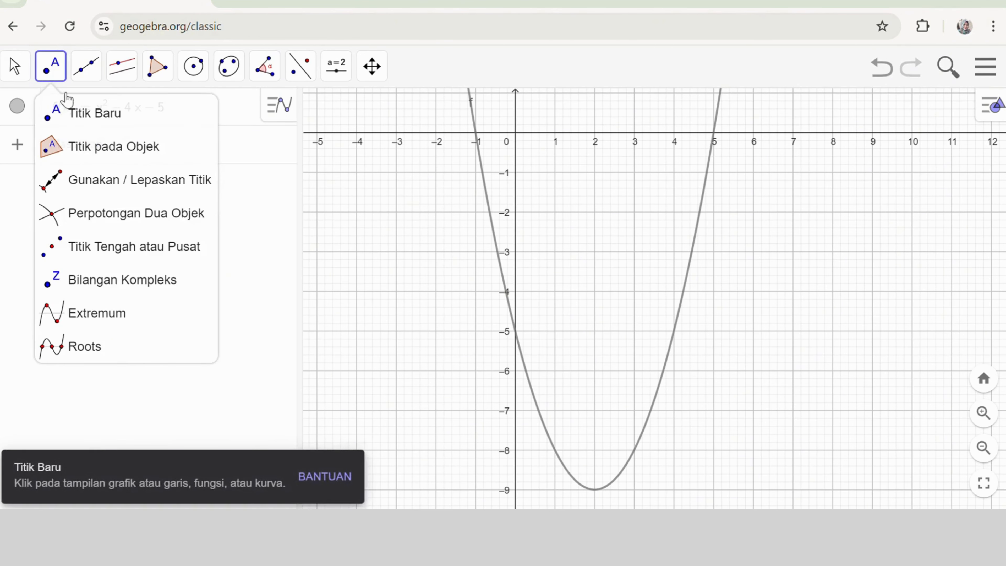
{"action": "left_click", "coordinate": [115, 214]}
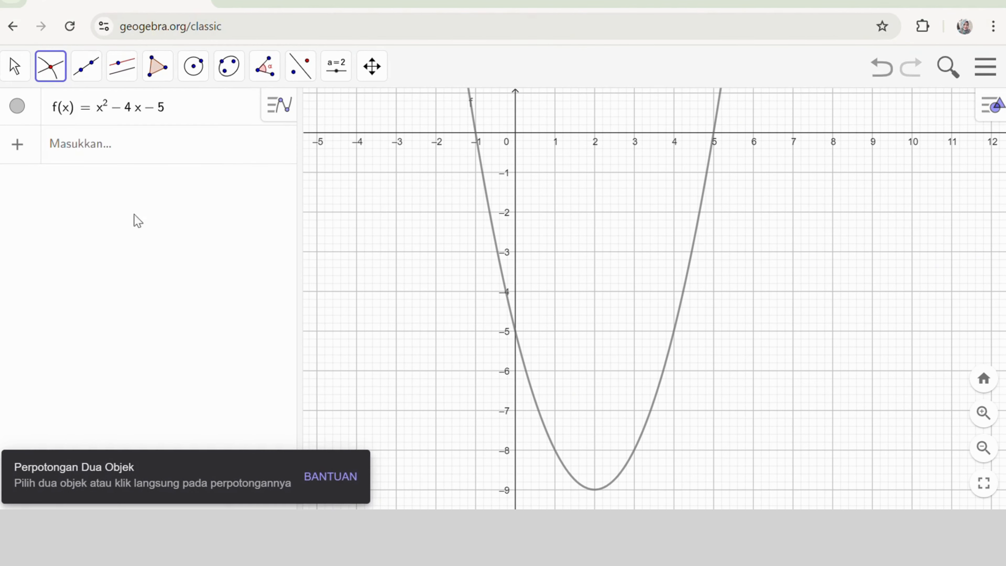
{"action": "left_click", "coordinate": [496, 217]}
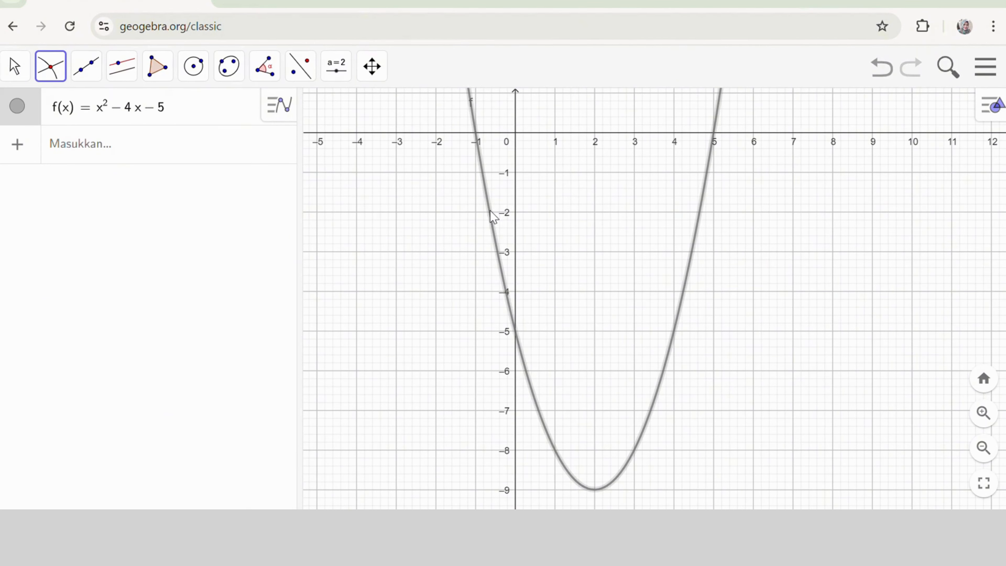
{"action": "left_click", "coordinate": [515, 206]}
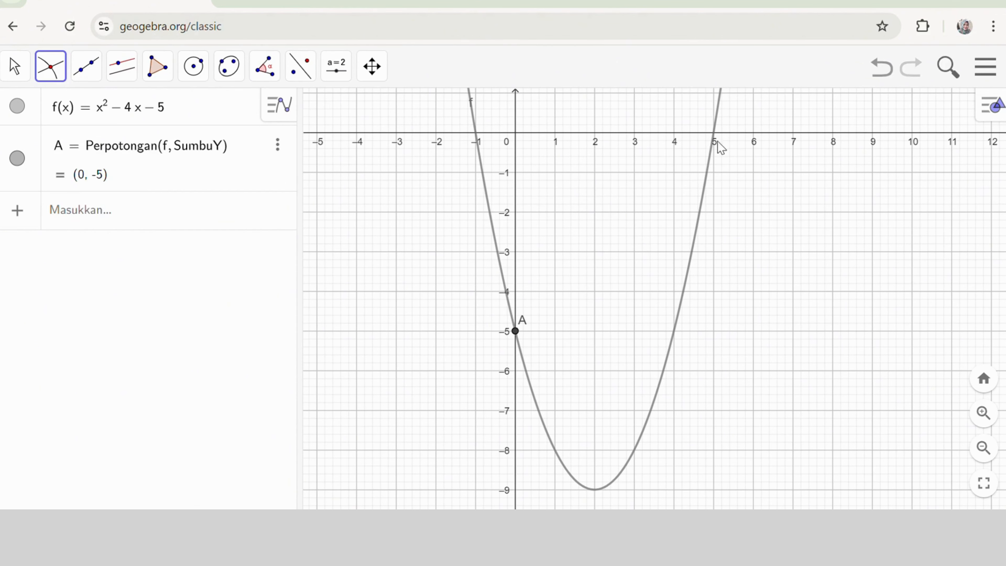
{"action": "left_click", "coordinate": [711, 163]}
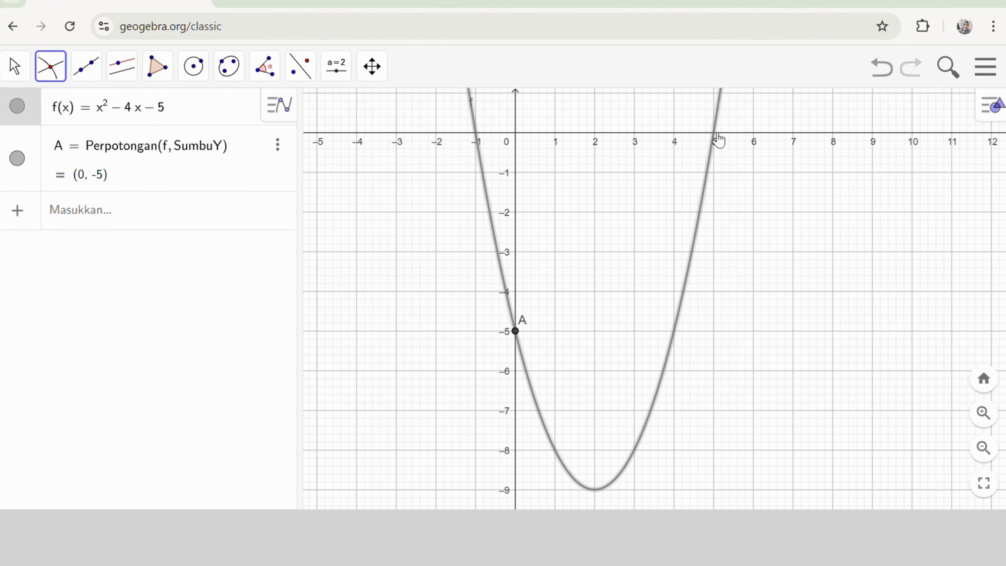
{"action": "left_click", "coordinate": [706, 134]}
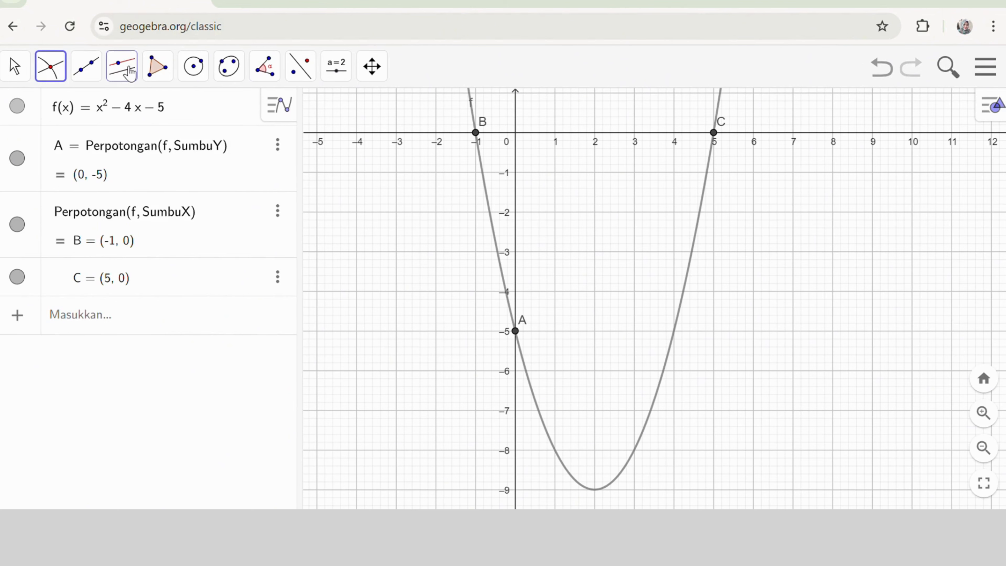
Mark the parabola's vertex with the Extremum tool
{"action": "left_click", "coordinate": [68, 81]}
{"action": "left_click", "coordinate": [119, 313]}
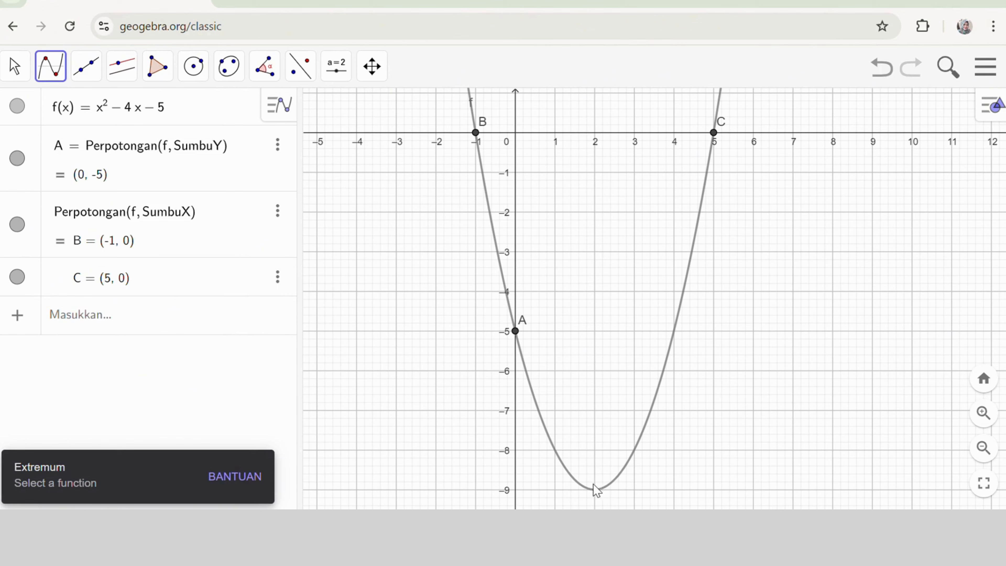
{"action": "left_click", "coordinate": [568, 472]}
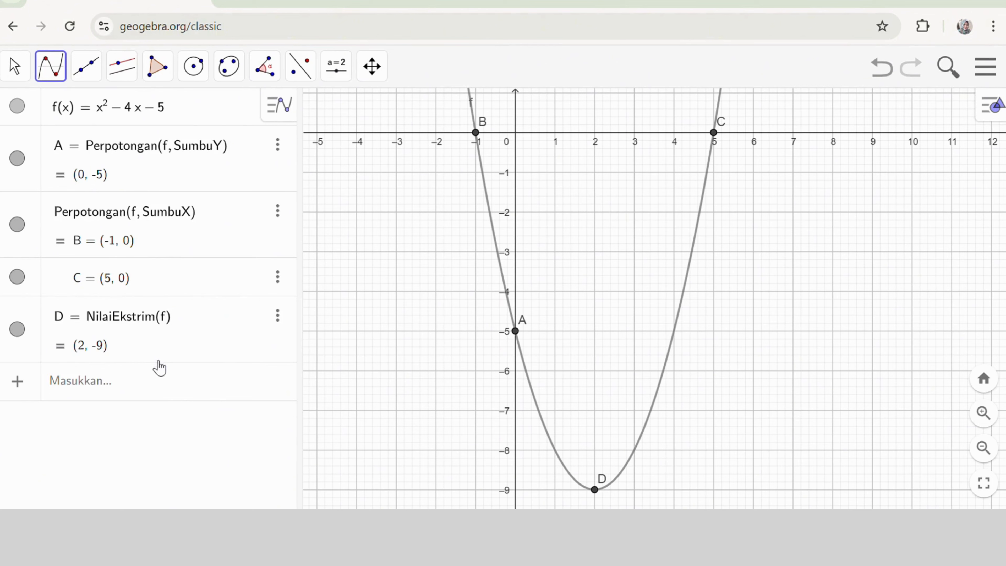
Draw the axis of symmetry as a line through vertex D parallel to the y-axis
{"action": "left_click", "coordinate": [130, 76]}
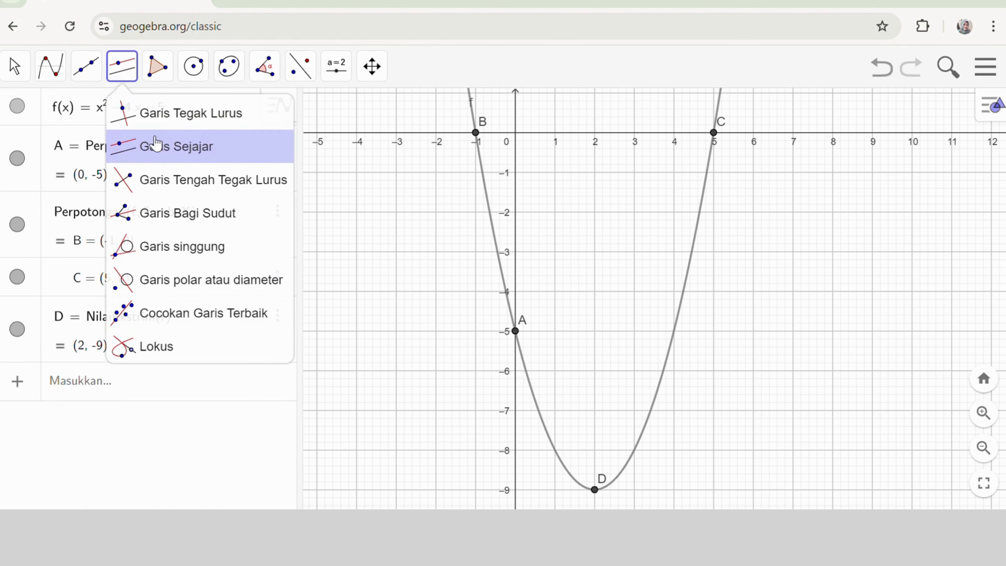
{"action": "left_click", "coordinate": [160, 153]}
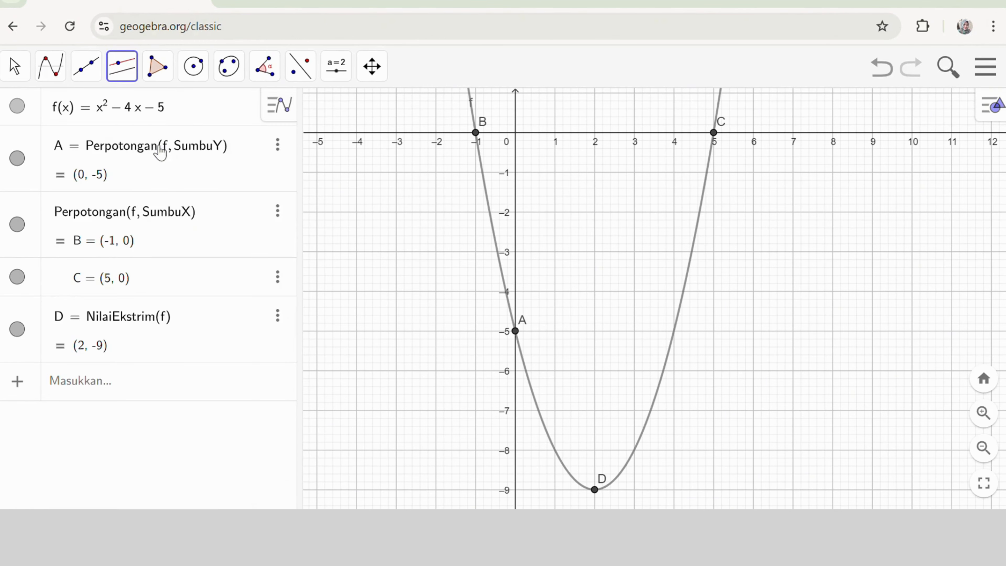
{"action": "left_click", "coordinate": [597, 492]}
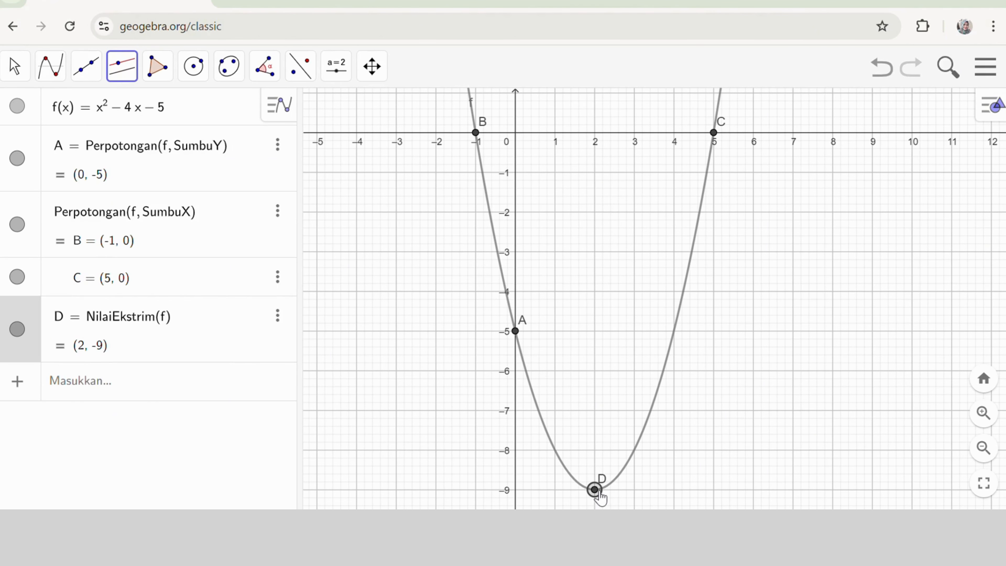
{"action": "left_click", "coordinate": [515, 456]}
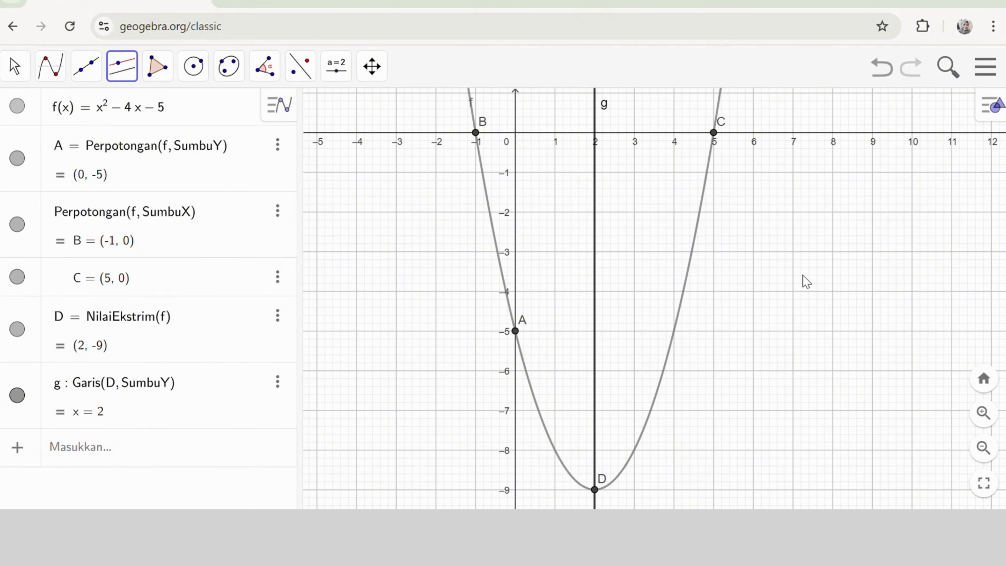
In the graphics view settings, fix the x-axis distance at 1 and label the axis x
{"action": "scroll", "coordinate": [802, 275], "scroll_direction": "down", "scroll_amount": 2}
{"action": "scroll", "coordinate": [802, 275], "scroll_direction": "up", "scroll_amount": 2}
{"action": "right_click", "coordinate": [828, 203]}
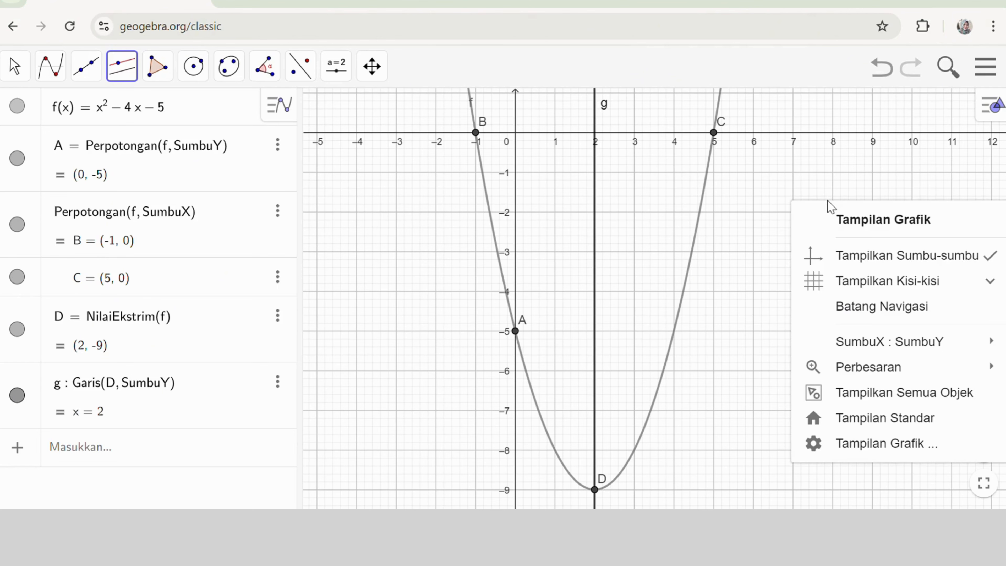
{"action": "mouse_move", "coordinate": [839, 372]}
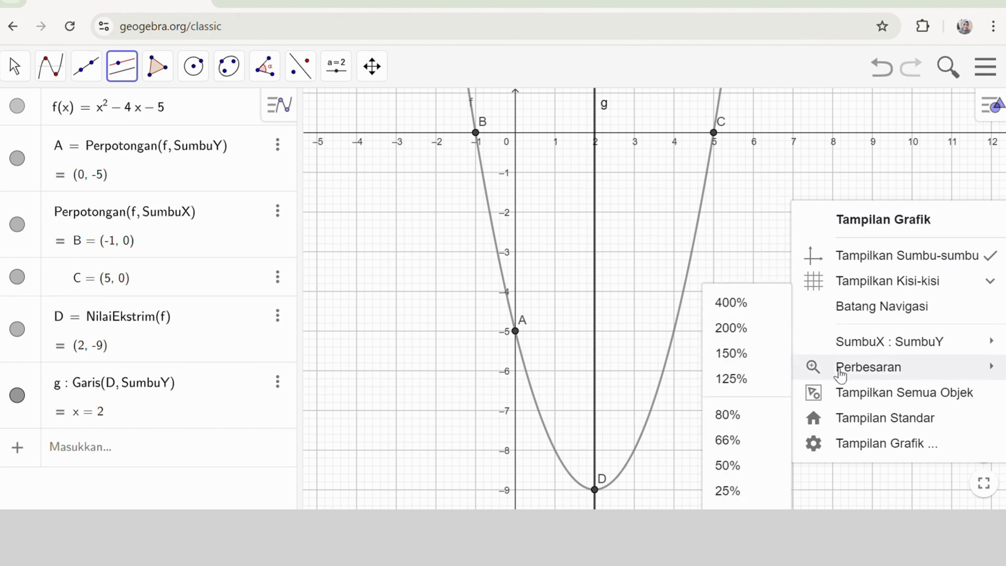
{"action": "left_click", "coordinate": [858, 444]}
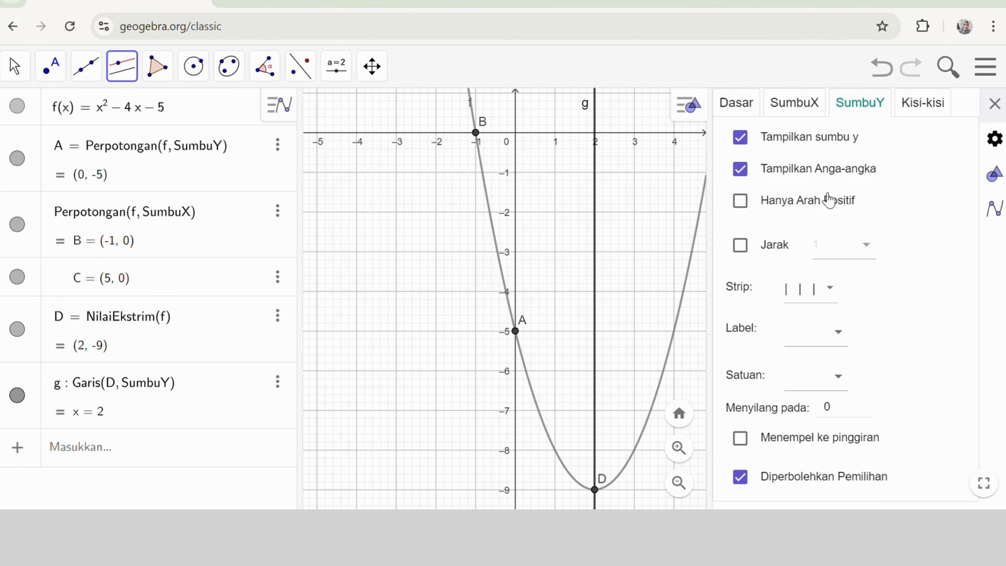
{"action": "left_click", "coordinate": [798, 111]}
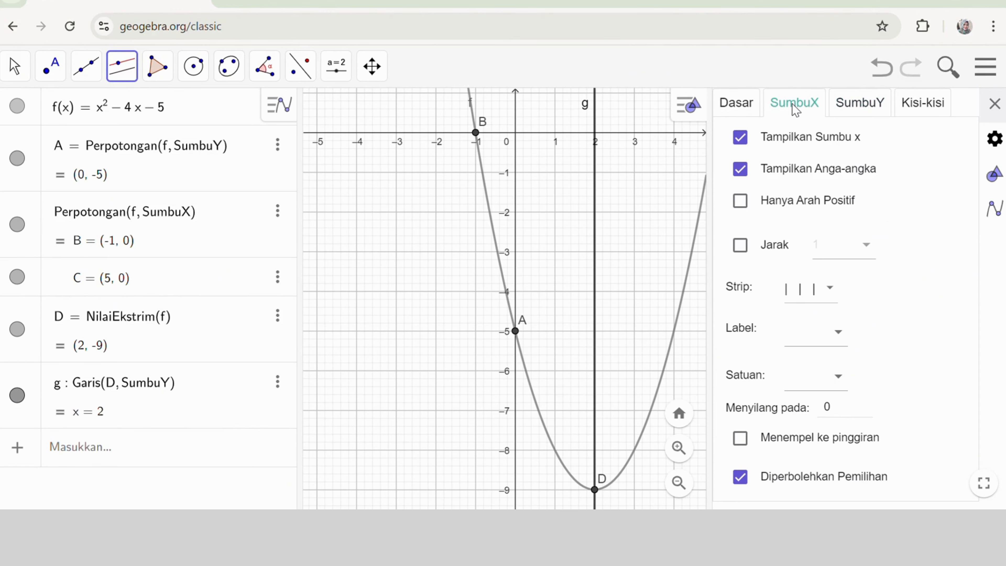
{"action": "left_click", "coordinate": [741, 246]}
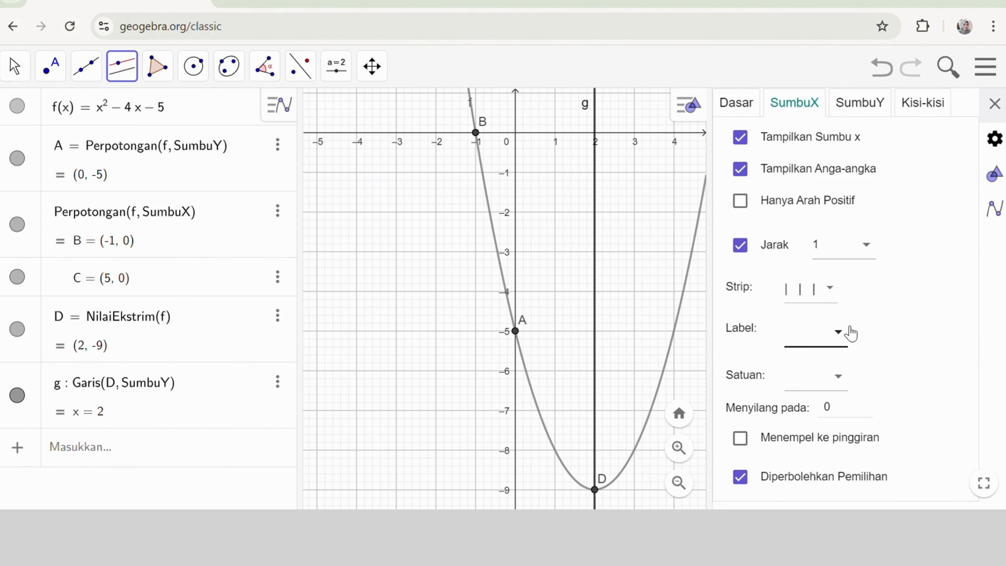
{"action": "left_click", "coordinate": [844, 340]}
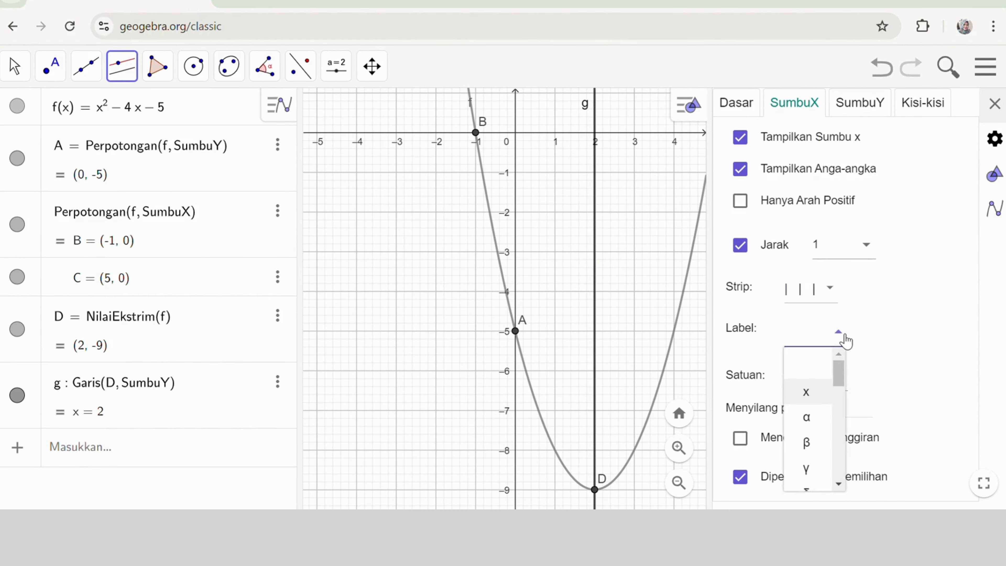
{"action": "left_click", "coordinate": [823, 393]}
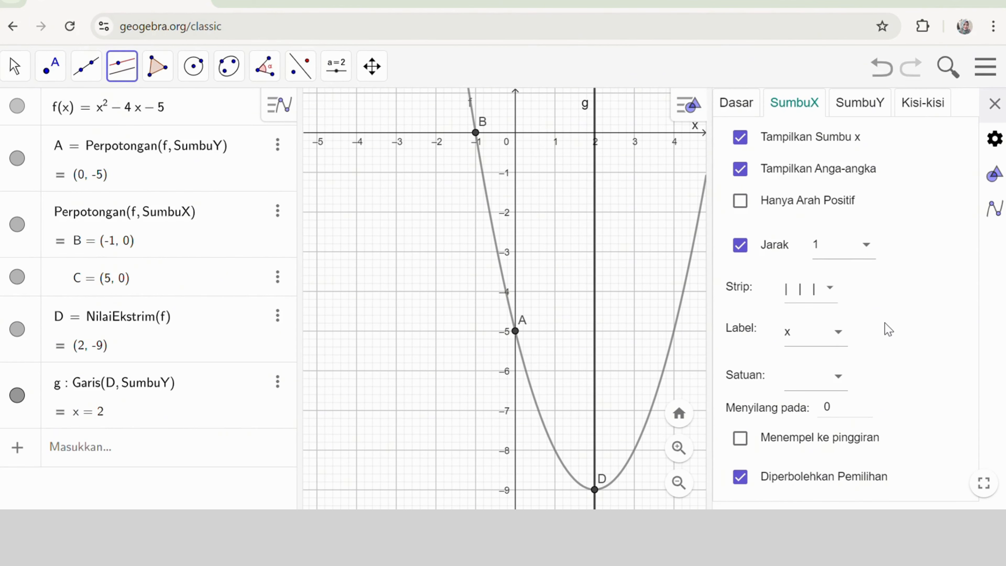
Fix the y-axis distance at 1, label the axis y, and close the graphics view settings
{"action": "left_click", "coordinate": [861, 106]}
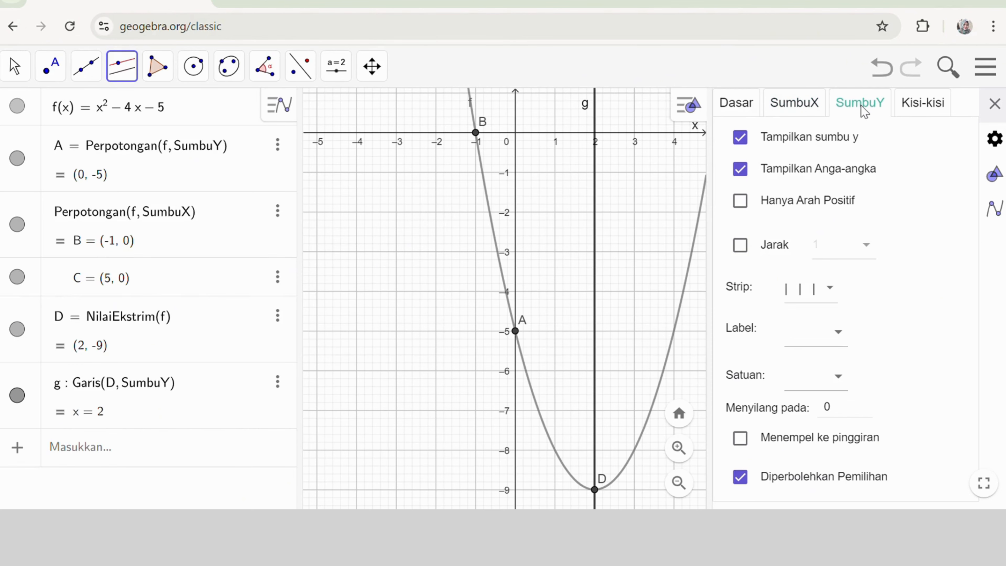
{"action": "left_click", "coordinate": [740, 246]}
{"action": "left_click", "coordinate": [847, 337]}
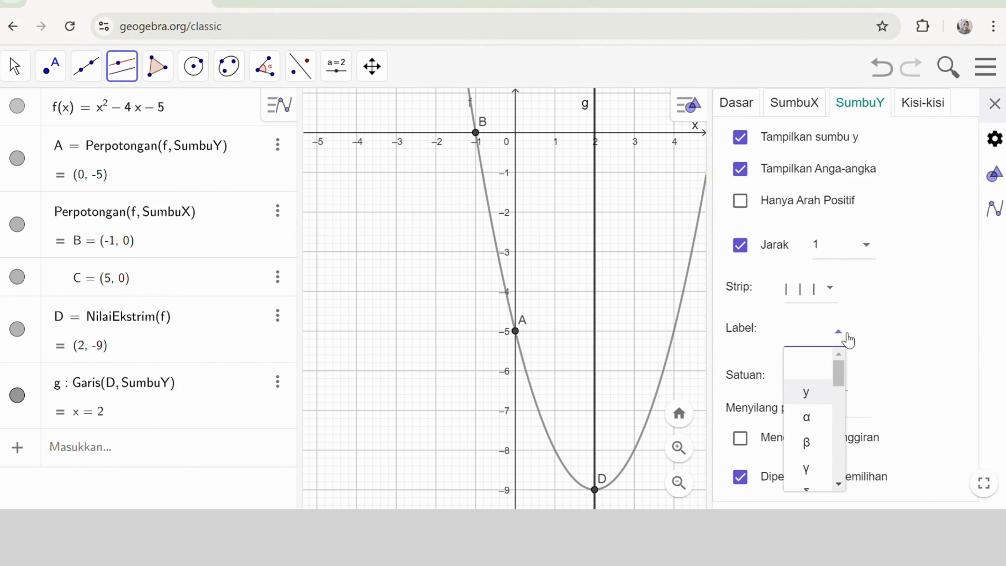
{"action": "left_click", "coordinate": [817, 400]}
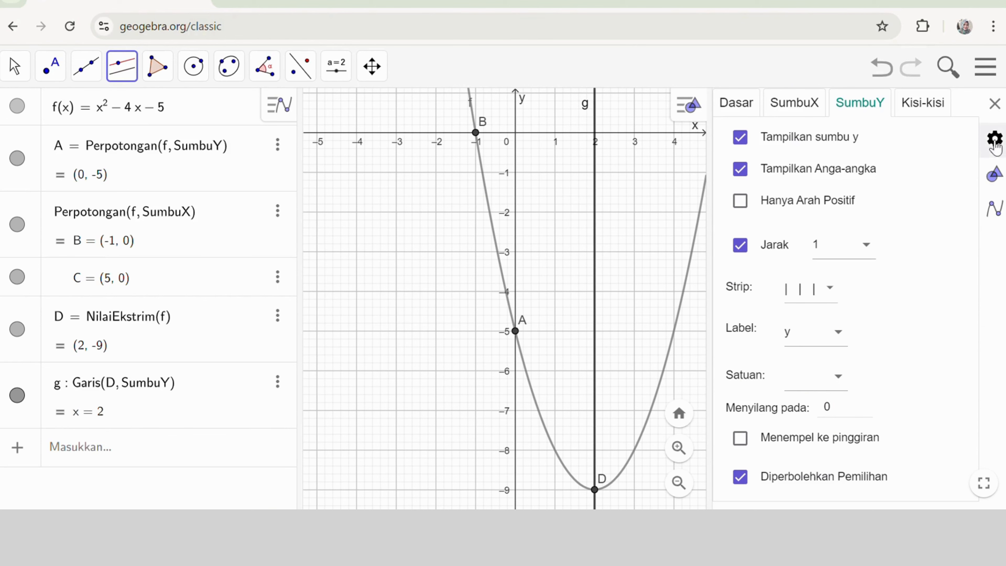
{"action": "left_click", "coordinate": [994, 104]}
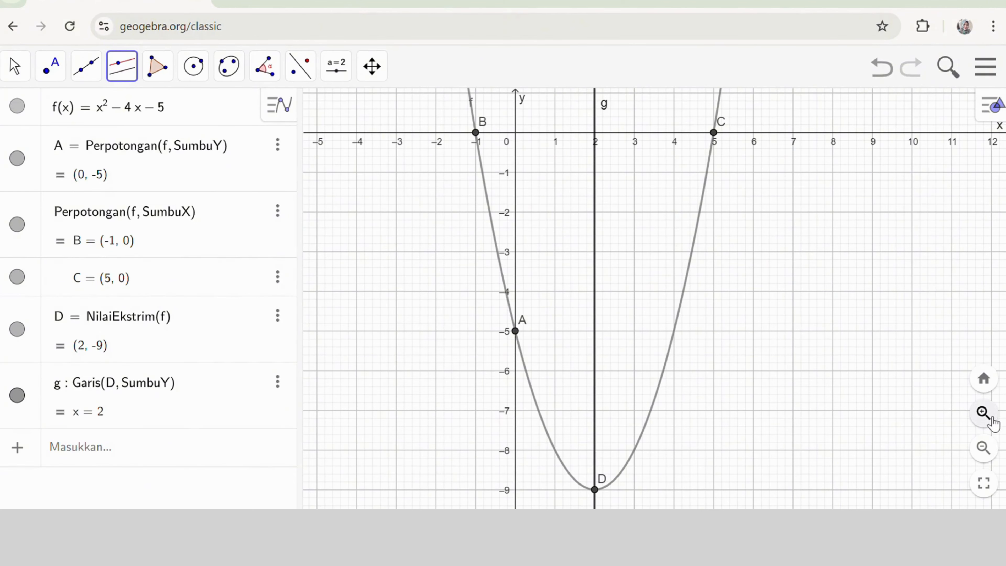
{"action": "left_click", "coordinate": [983, 412]}
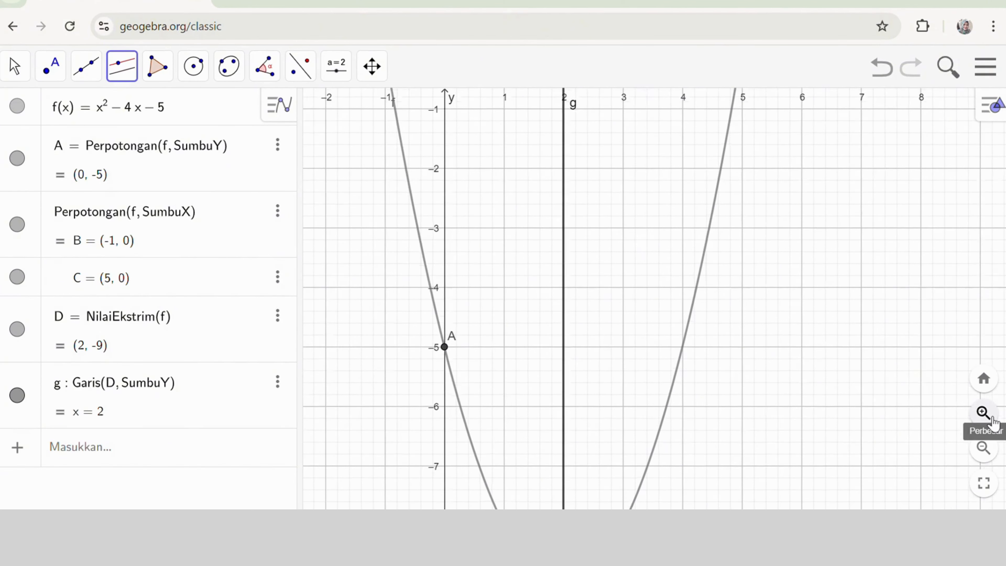
{"action": "left_click", "coordinate": [985, 448]}
{"action": "left_click", "coordinate": [987, 449]}
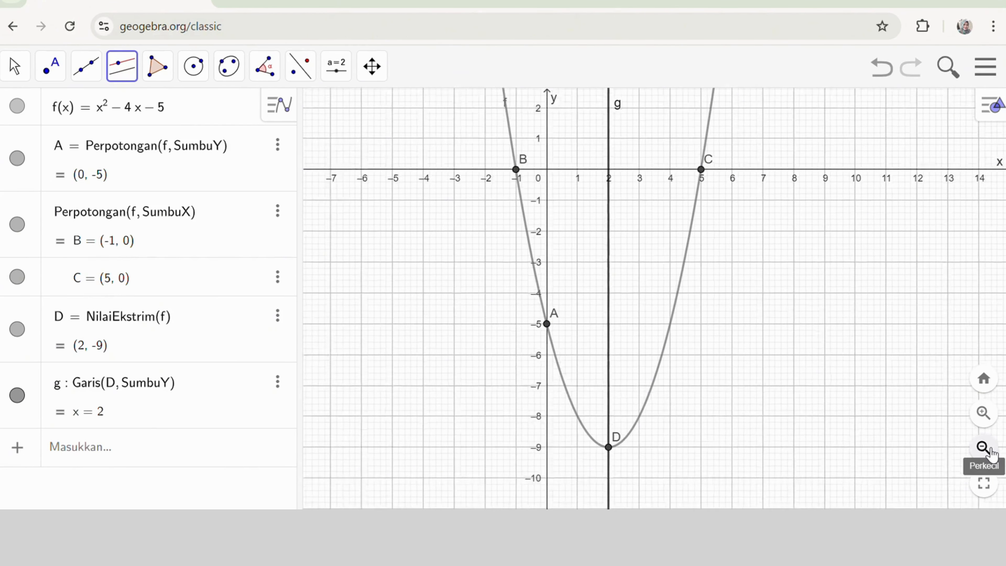
{"action": "left_click", "coordinate": [985, 421]}
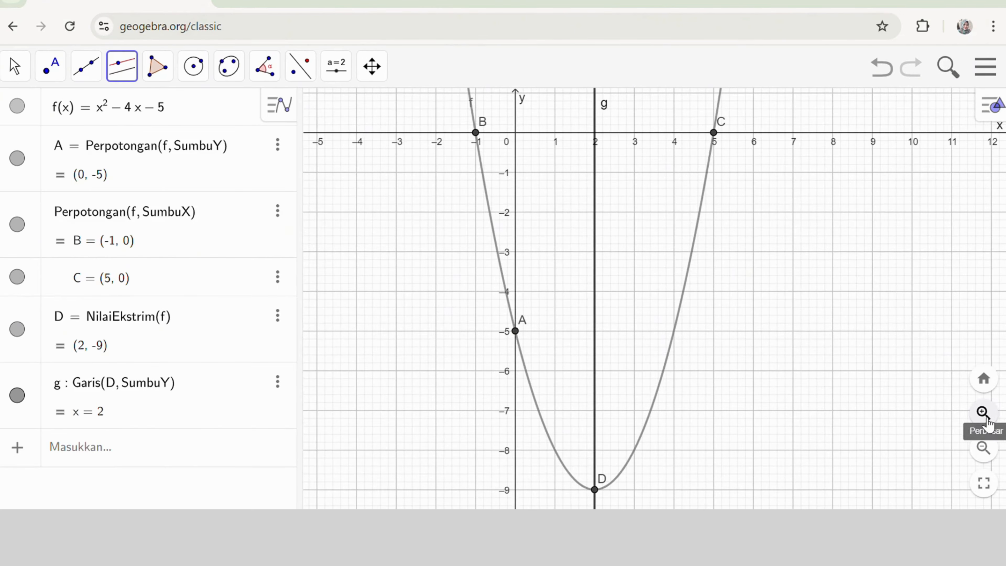
{"action": "left_click", "coordinate": [987, 422]}
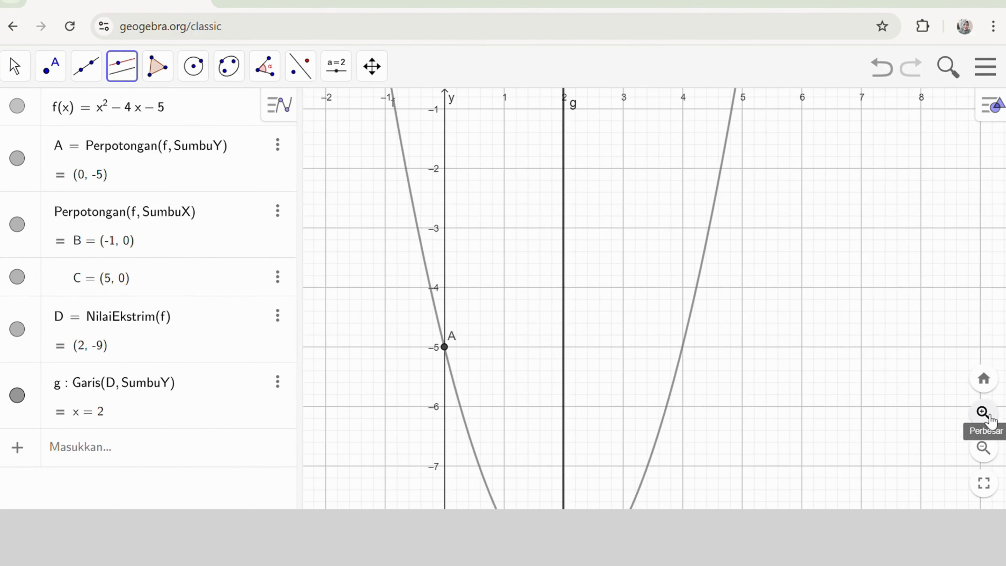
Examine the parabola with its intercepts, vertex and symmetry axis at several magnifications of the graph
{"action": "left_click", "coordinate": [986, 448]}
{"action": "left_click", "coordinate": [985, 448]}
{"action": "left_click", "coordinate": [990, 418]}
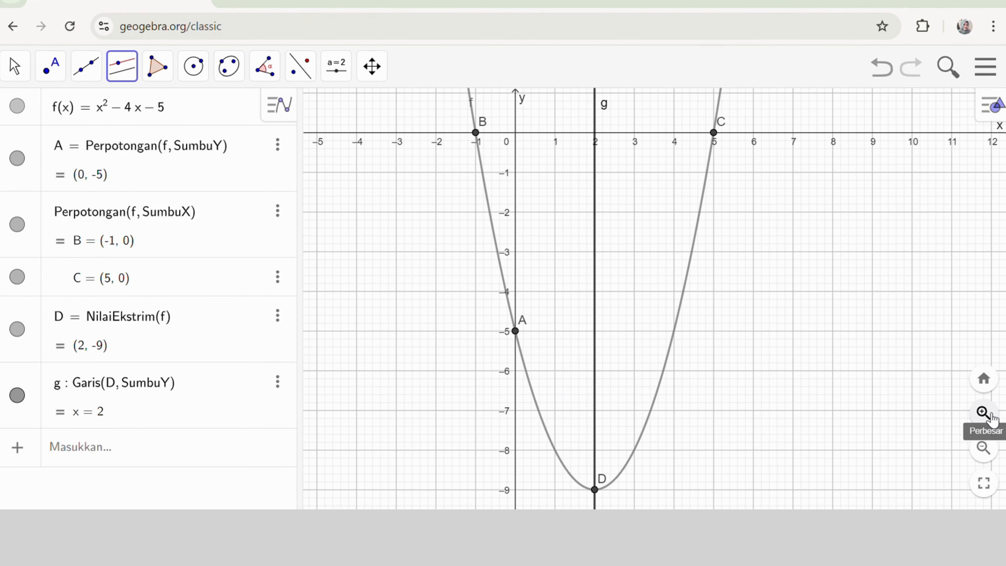
{"action": "left_click", "coordinate": [983, 447]}
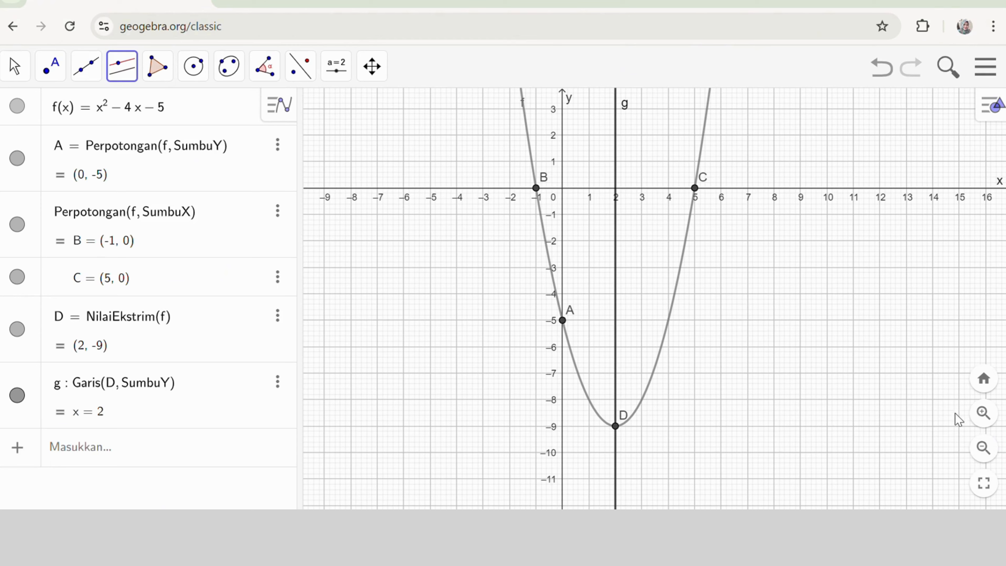
{"action": "left_click", "coordinate": [983, 413]}
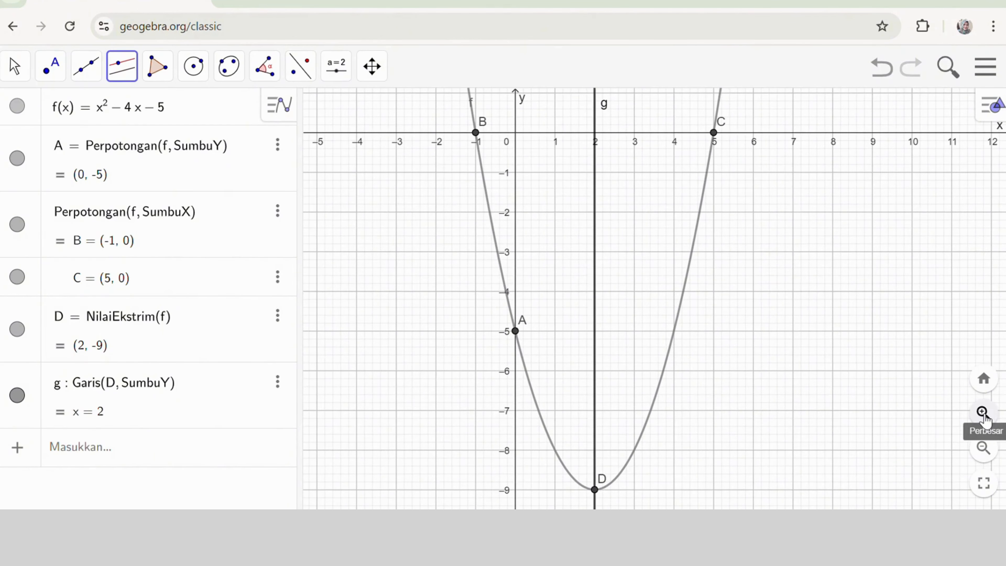
{"action": "left_click", "coordinate": [985, 450]}
{"action": "left_click", "coordinate": [985, 414]}
{"action": "left_click", "coordinate": [986, 415]}
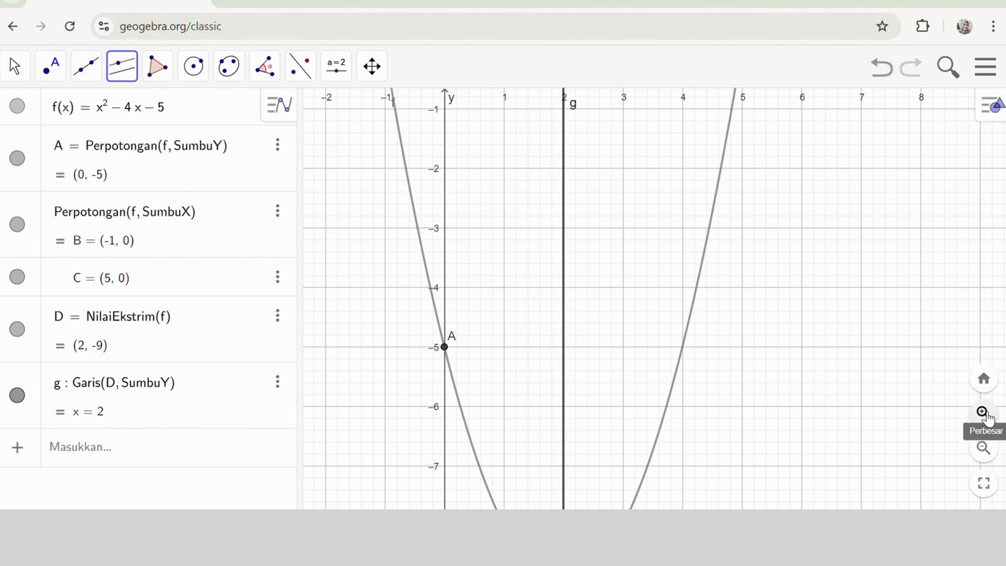
{"action": "left_click", "coordinate": [991, 452]}
{"action": "left_click", "coordinate": [990, 452]}
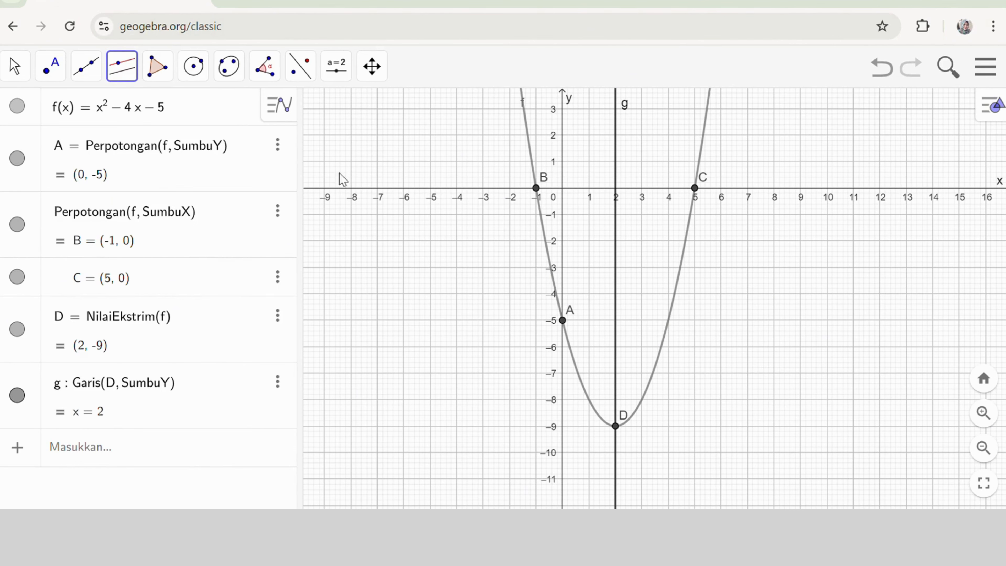
Add a number slider a = 1 with the interval −5 to 5 in the empty area beside the parabola
{"action": "left_click", "coordinate": [304, 73]}
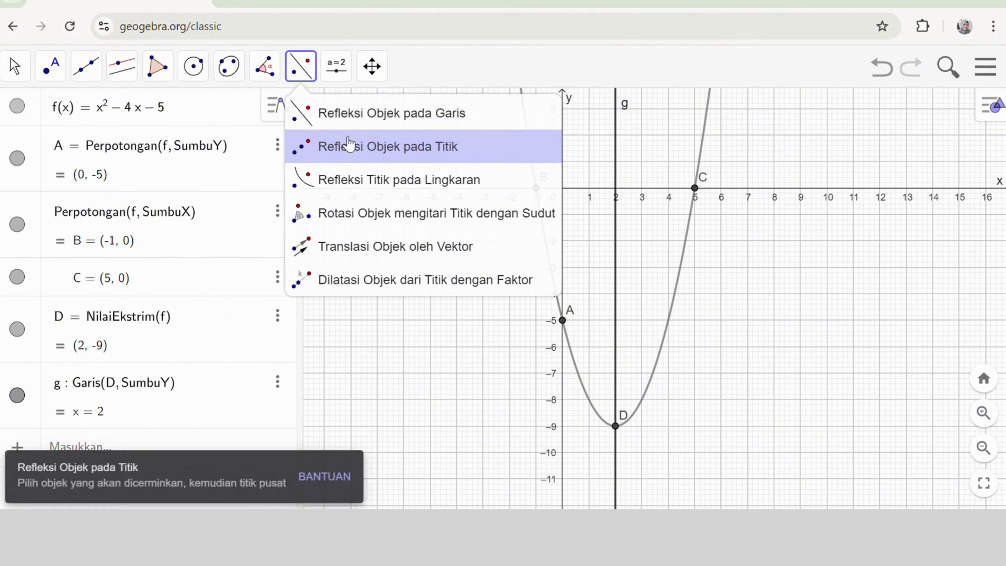
{"action": "left_click", "coordinate": [336, 67]}
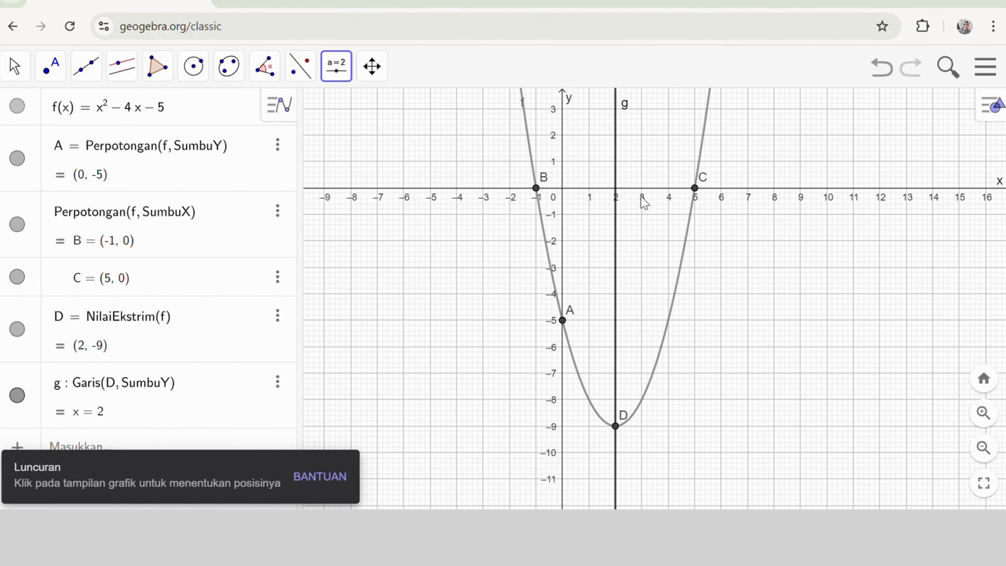
{"action": "left_click", "coordinate": [773, 241]}
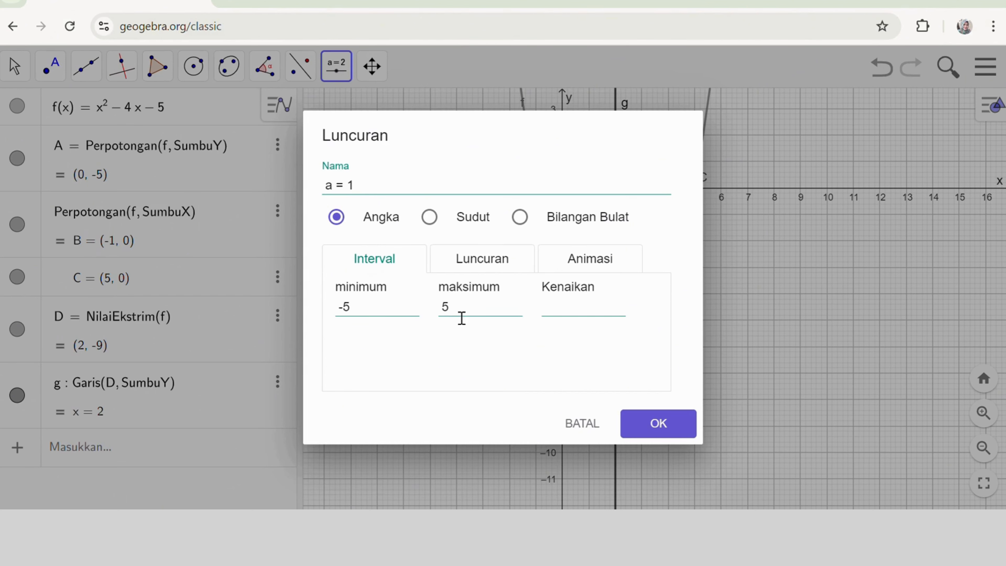
{"action": "left_click", "coordinate": [659, 425]}
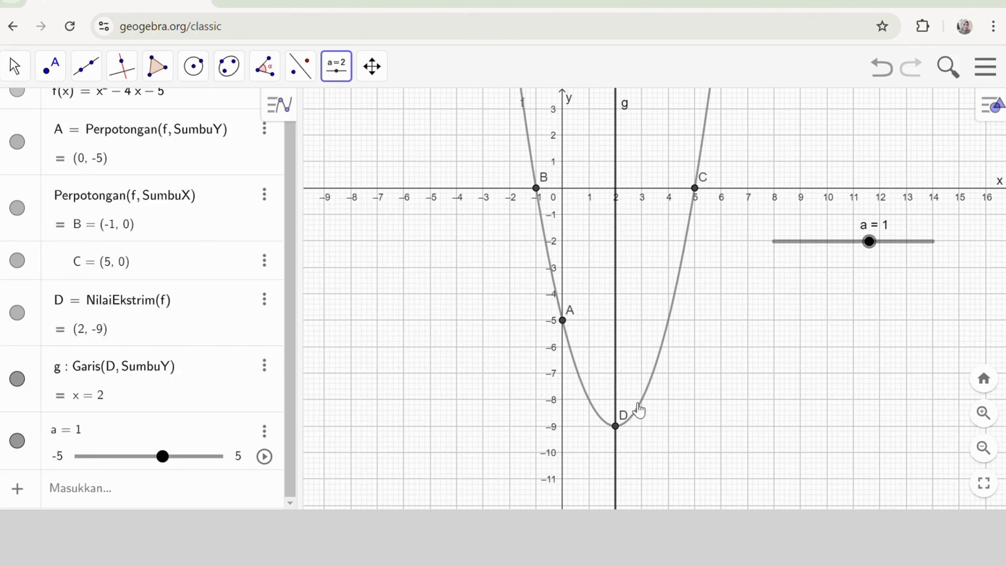
Add a number slider b = 1 with the interval −5 to 5 just below slider a
{"action": "left_click", "coordinate": [343, 77]}
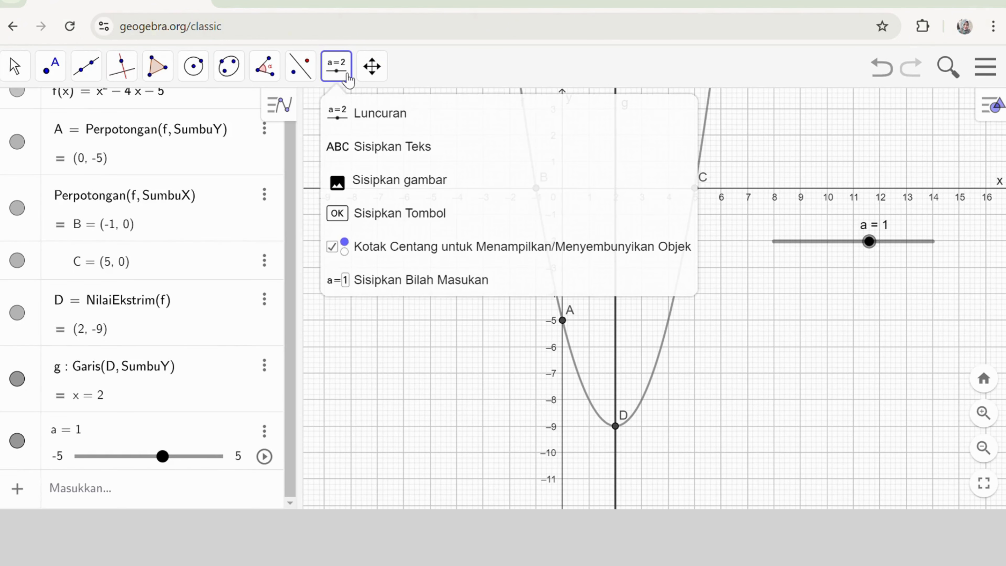
{"action": "left_click", "coordinate": [833, 271]}
{"action": "left_click", "coordinate": [833, 271]}
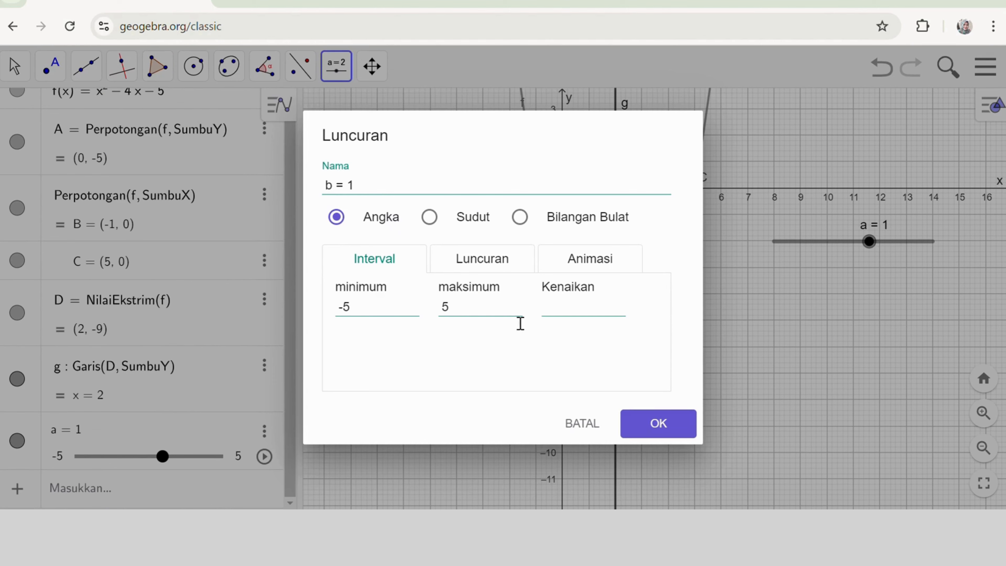
{"action": "left_click", "coordinate": [659, 423]}
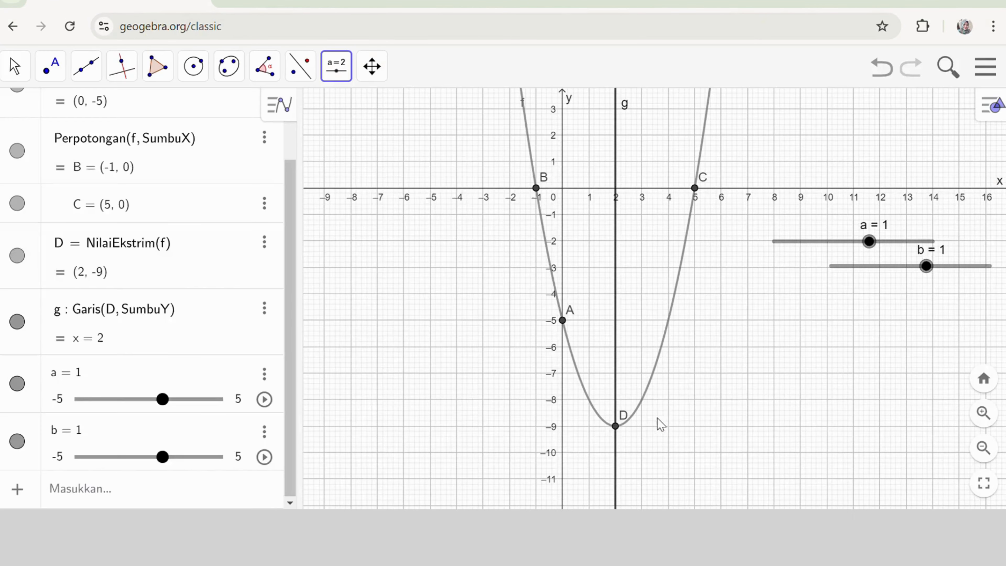
Add a number slider c = 1 with the interval −5 to 5 just below slider b
{"action": "left_click", "coordinate": [343, 74]}
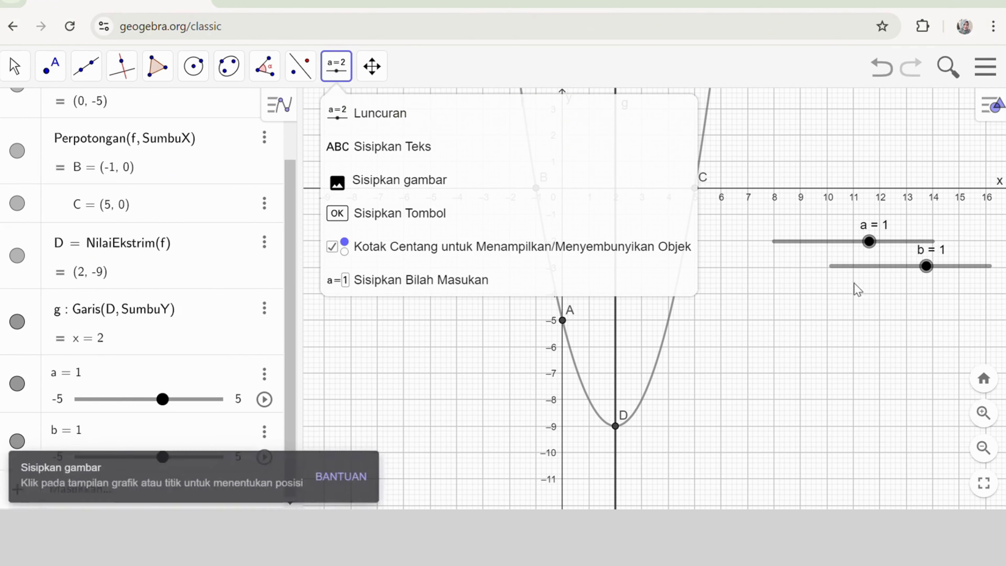
{"action": "left_click", "coordinate": [460, 121]}
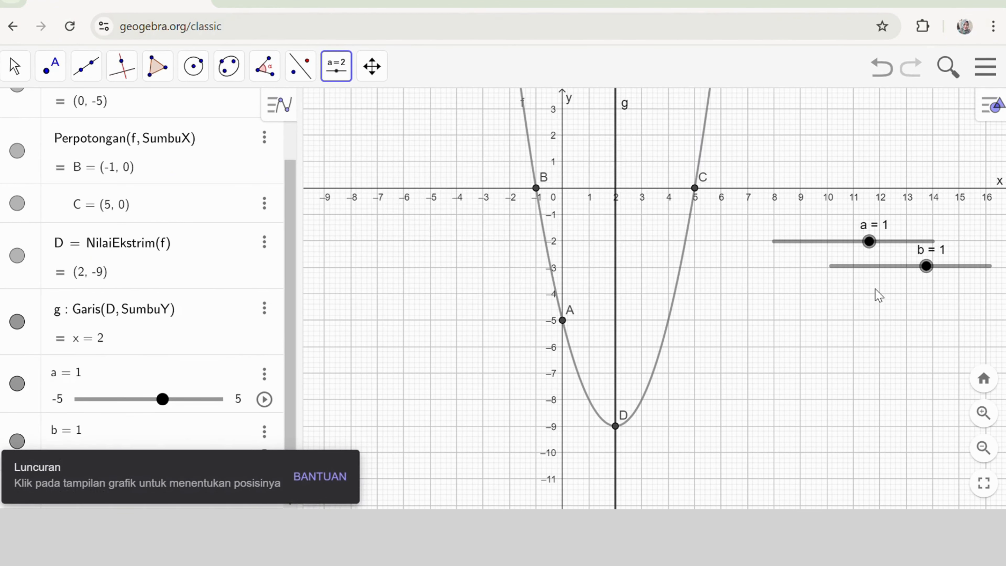
{"action": "left_click", "coordinate": [906, 298]}
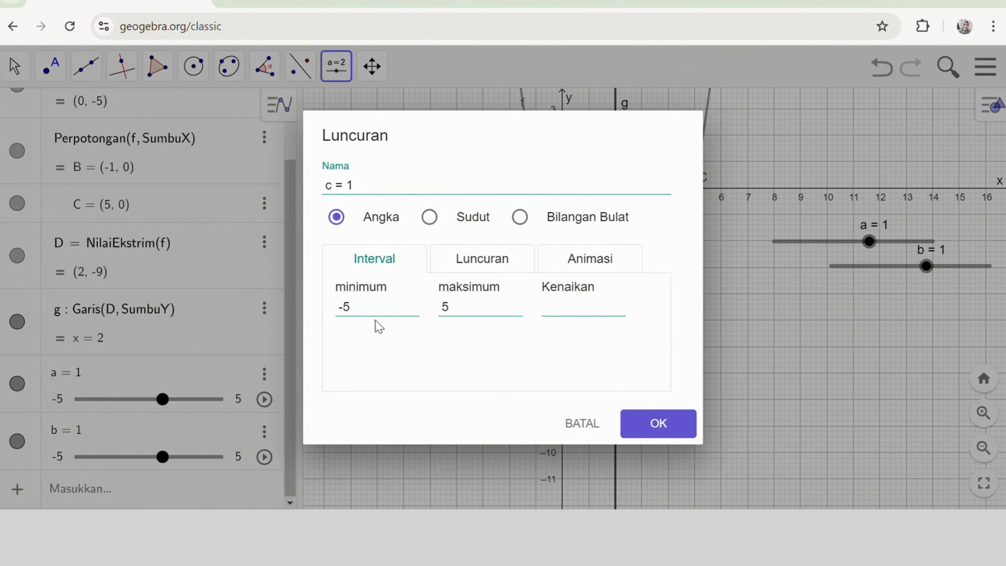
{"action": "left_click", "coordinate": [652, 421]}
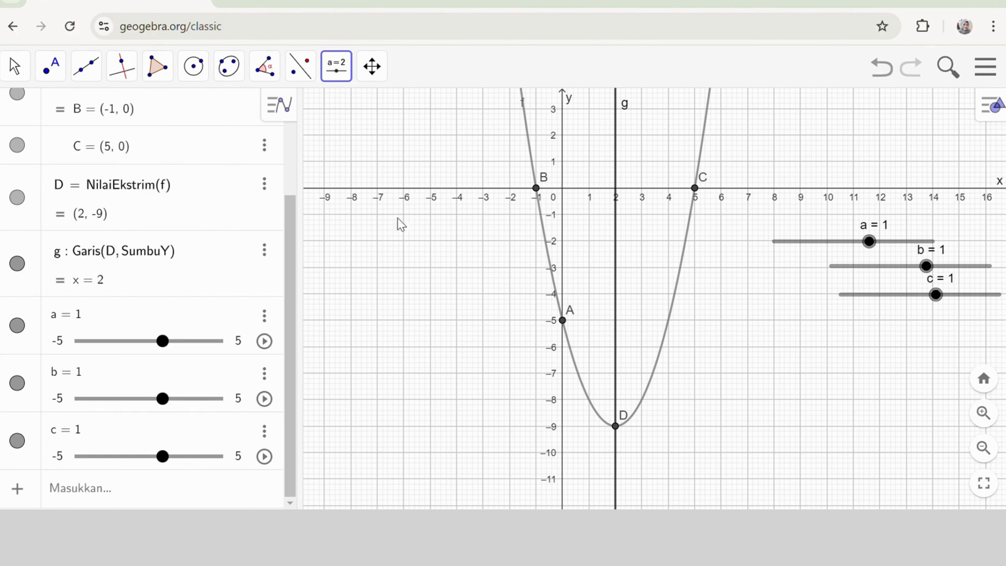
Redefine the function as f(x) = ax² + bx + c so that it depends on the three sliders
{"action": "left_click_drag", "start_coordinate": [288, 252], "coordinate": [291, 142]}
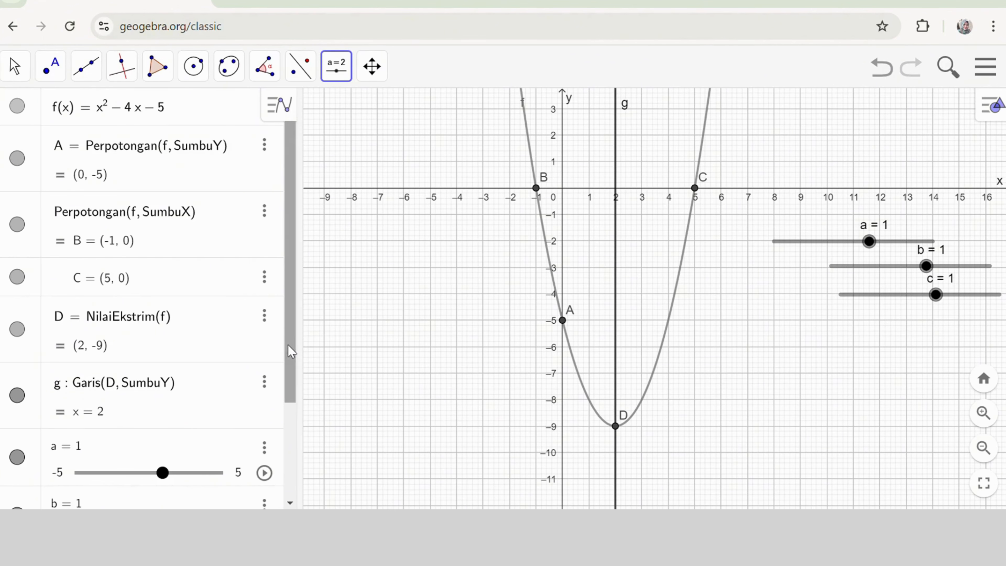
{"action": "left_click_drag", "start_coordinate": [290, 351], "coordinate": [288, 483]}
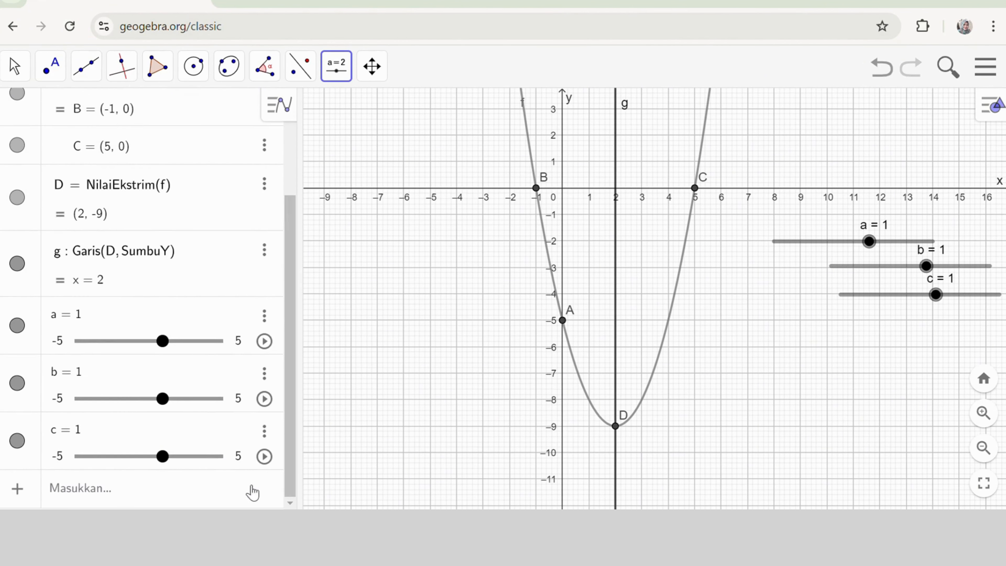
{"action": "left_click", "coordinate": [116, 484]}
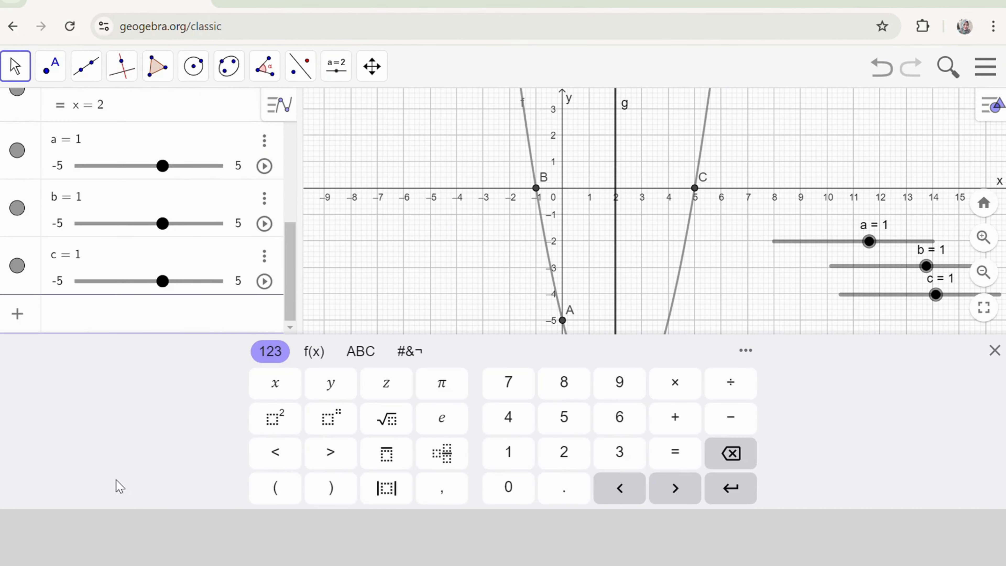
{"action": "type", "text": "f"}
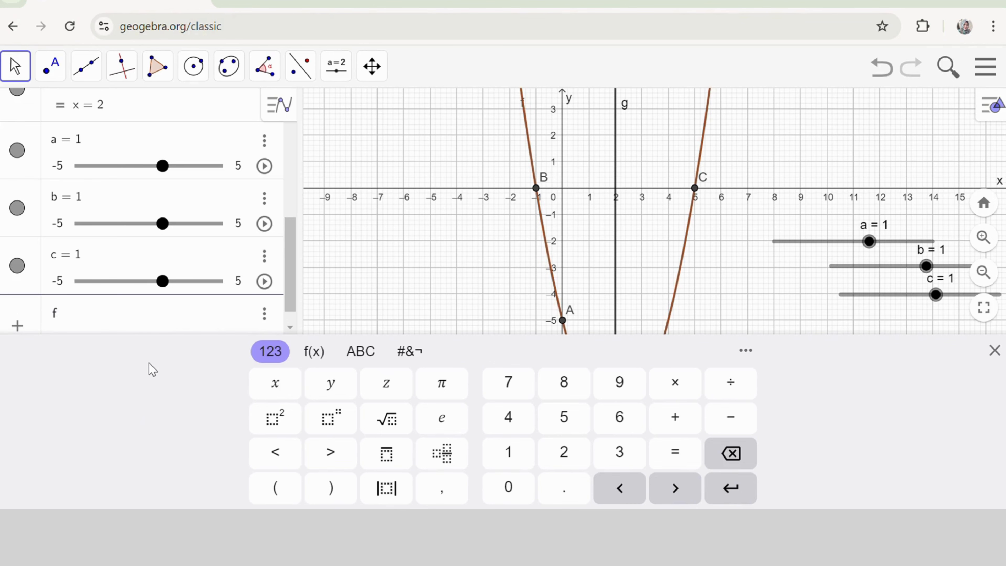
{"action": "type", "text": "(x)"}
{"action": "type", "text": ")="}
{"action": "type", "text": "ax"}
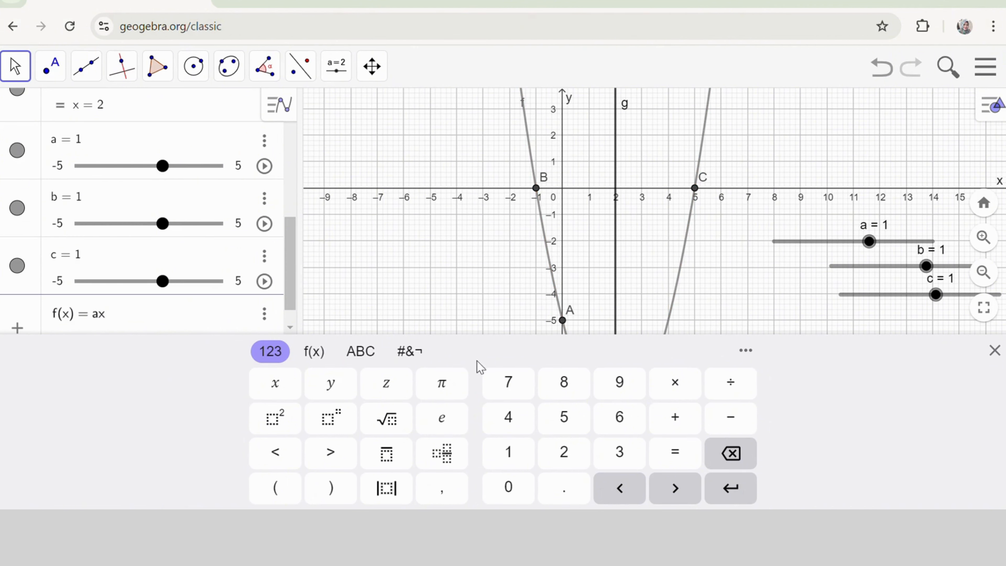
{"action": "left_click", "coordinate": [280, 421]}
{"action": "left_click", "coordinate": [995, 351]}
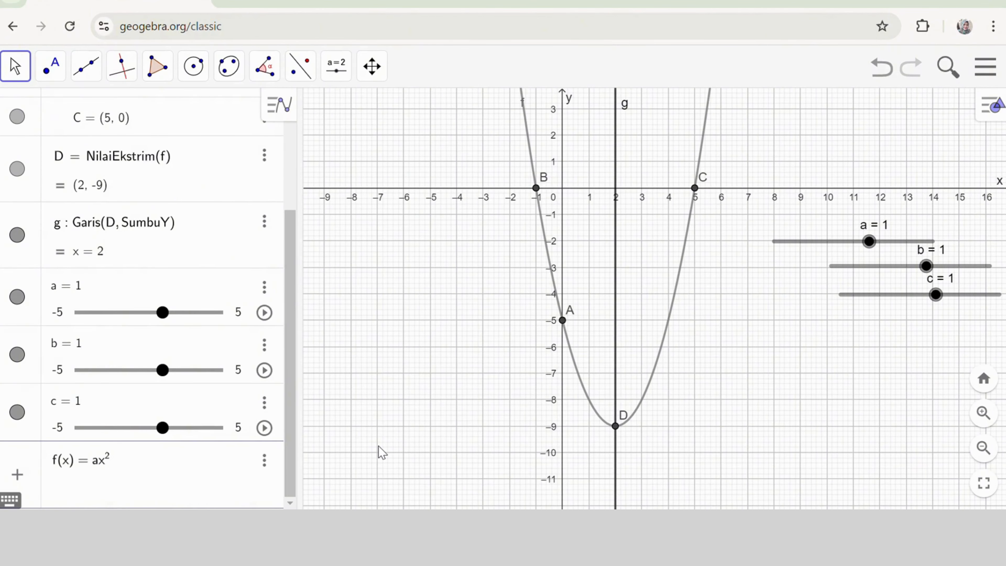
{"action": "type", "text": "+ bx + c"}
{"action": "key", "text": "Return"}
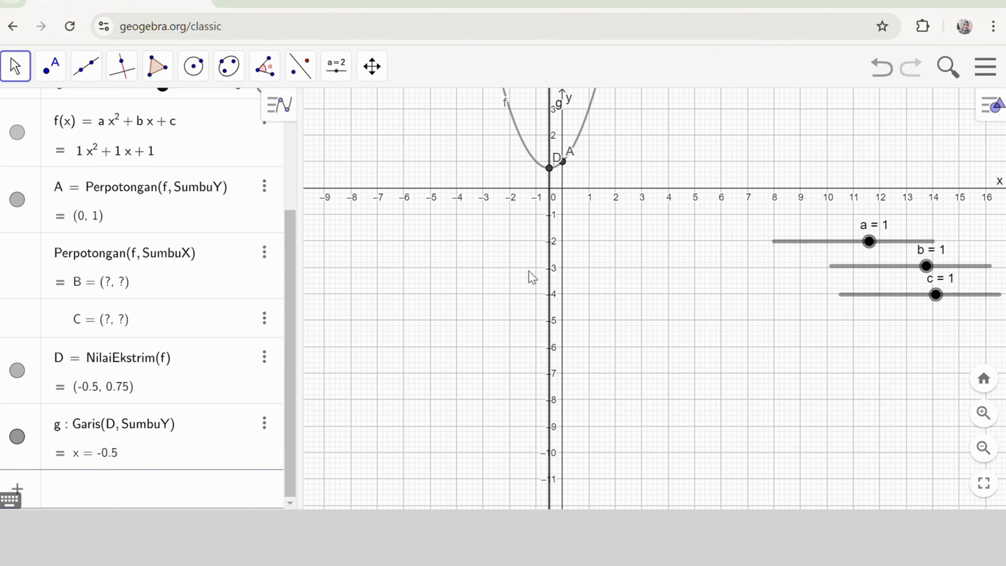
Examine the slider-driven parabola and its marked points at different magnifications of the graph
{"action": "scroll", "coordinate": [653, 344], "scroll_direction": "down", "scroll_amount": 8}
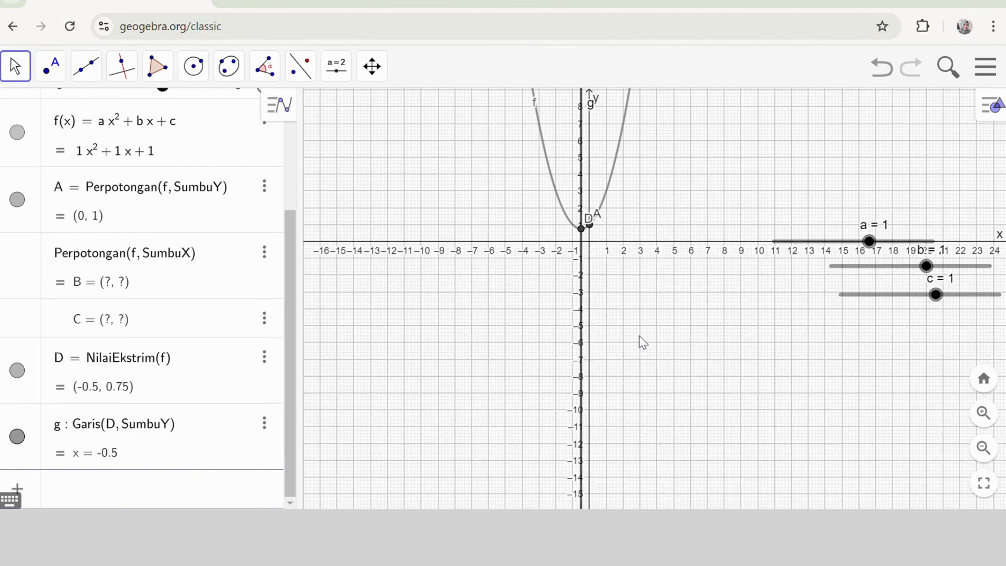
{"action": "scroll", "coordinate": [642, 342], "scroll_direction": "down", "scroll_amount": 2}
{"action": "scroll", "coordinate": [625, 308], "scroll_direction": "up", "scroll_amount": 6}
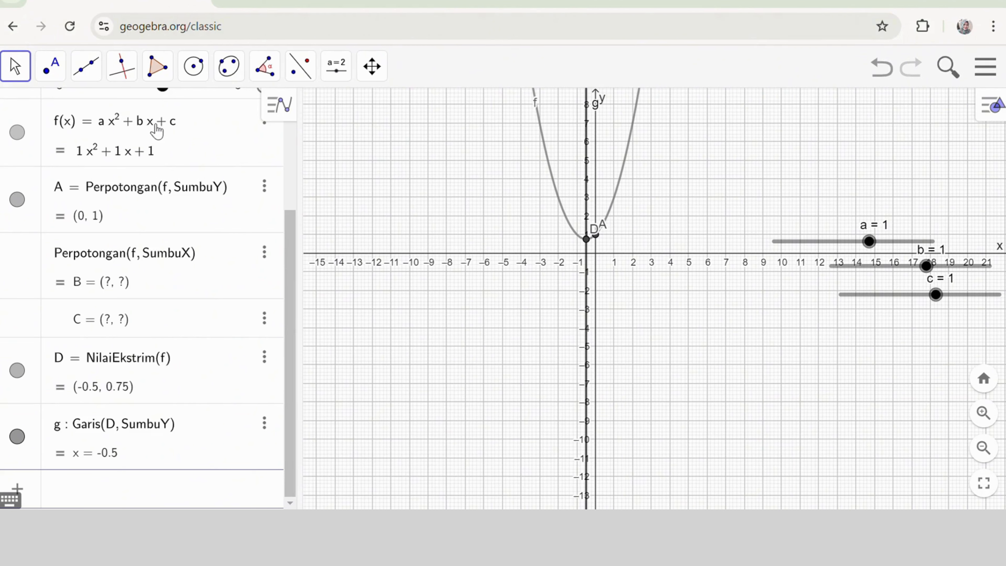
{"action": "scroll", "coordinate": [602, 301], "scroll_direction": "up", "scroll_amount": 5}
{"action": "scroll", "coordinate": [602, 301], "scroll_direction": "down", "scroll_amount": 3}
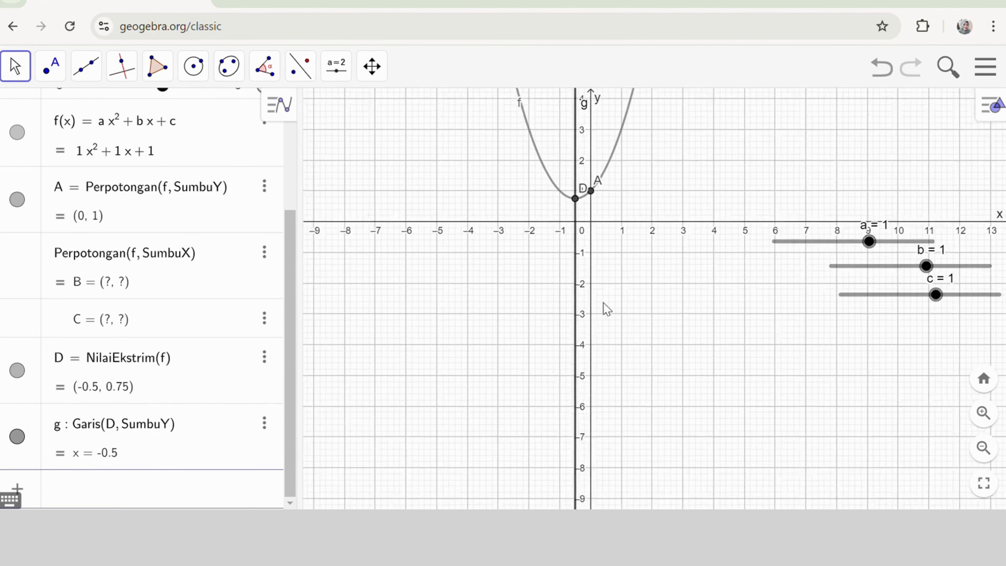
{"action": "scroll", "coordinate": [603, 302], "scroll_direction": "down", "scroll_amount": 6}
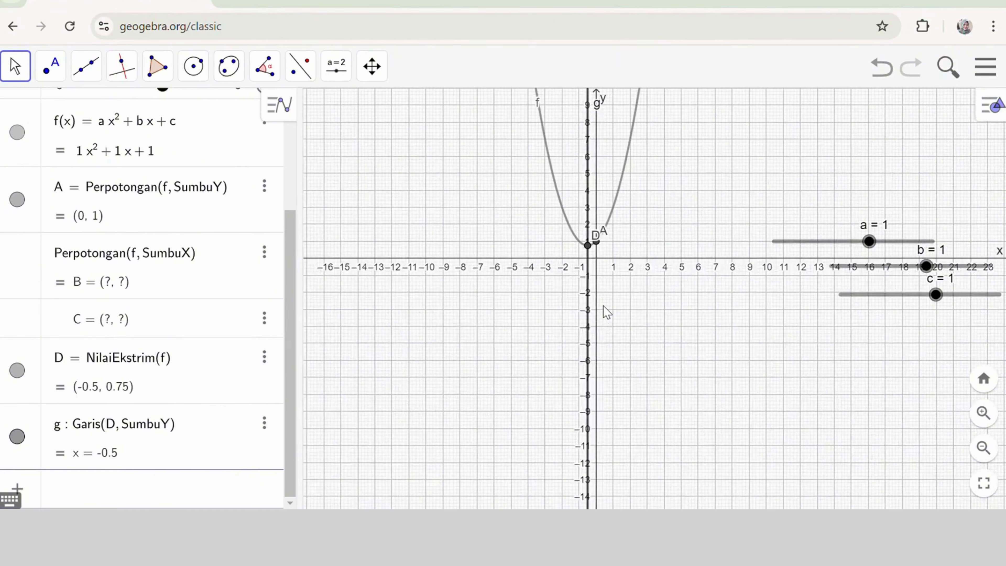
{"action": "scroll", "coordinate": [602, 306], "scroll_direction": "up", "scroll_amount": 4}
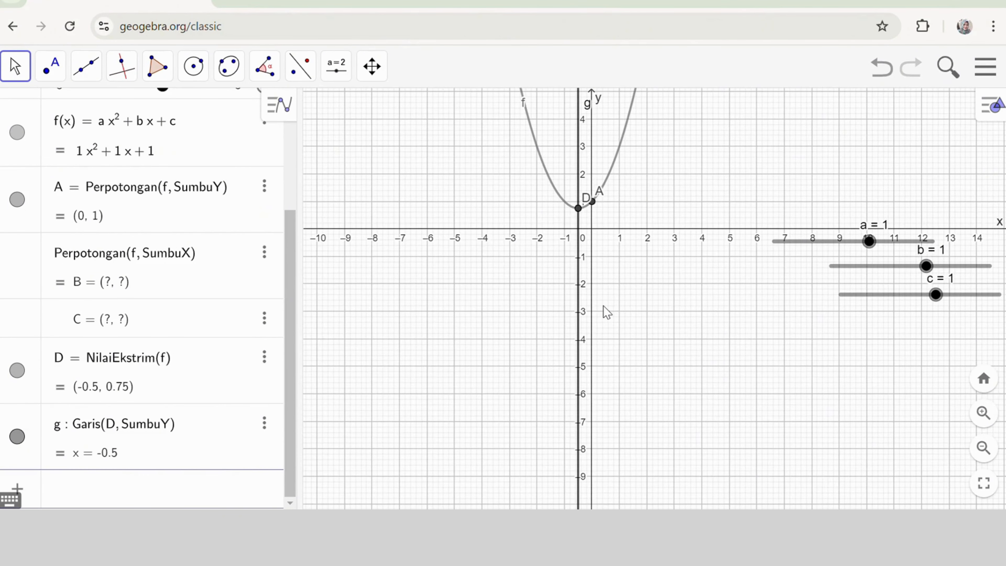
{"action": "scroll", "coordinate": [602, 306], "scroll_direction": "down", "scroll_amount": 3}
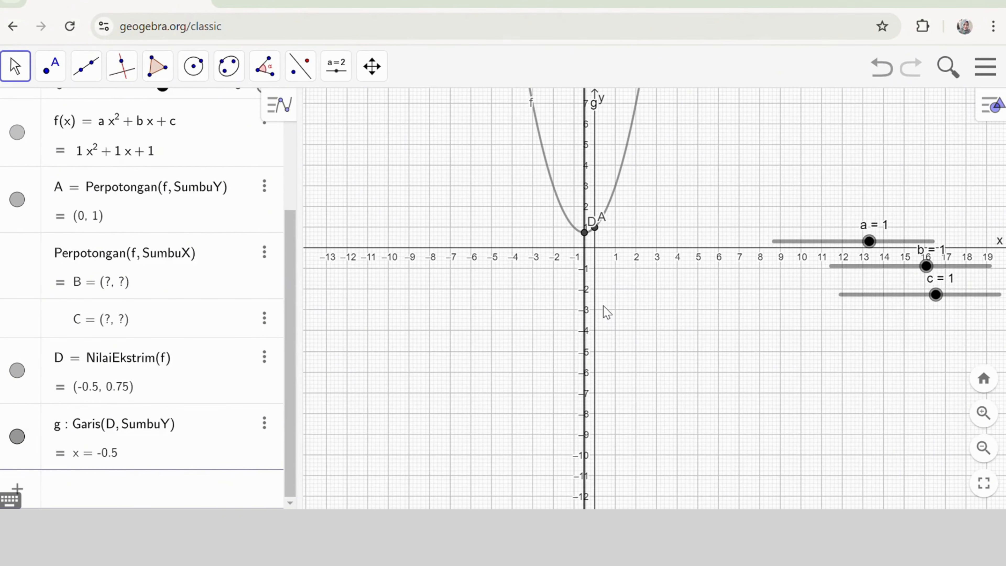
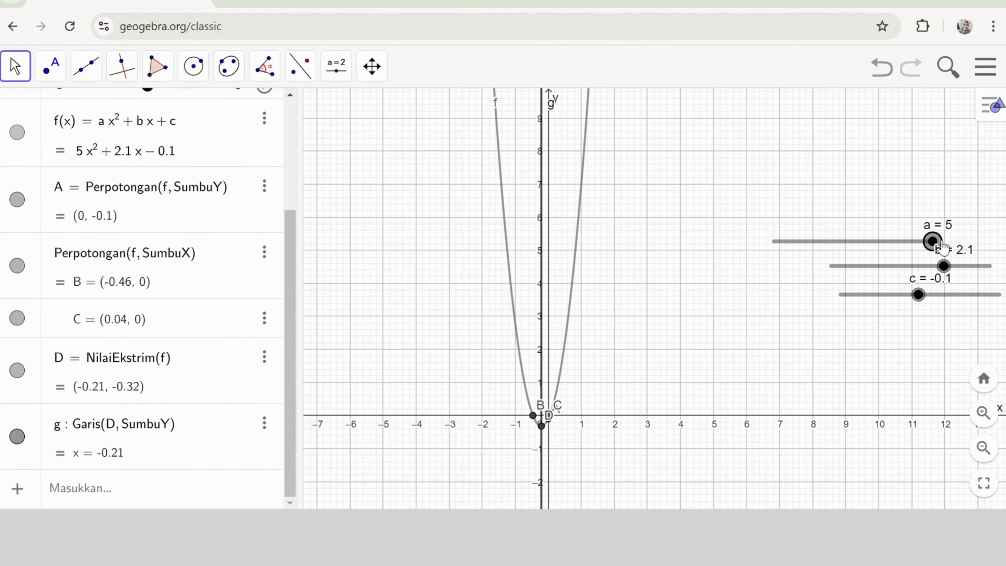
Vary slider a across its range down to −5 and bring it back up to 1.8
{"action": "left_click_drag", "start_coordinate": [942, 247], "coordinate": [956, 264]}
{"action": "left_click_drag", "start_coordinate": [956, 264], "coordinate": [779, 281]}
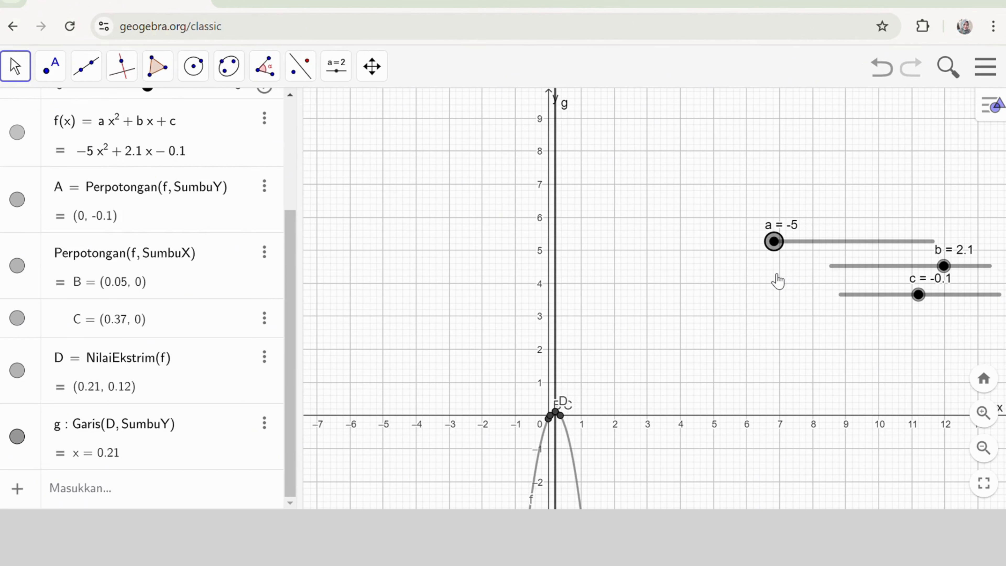
{"action": "left_click_drag", "start_coordinate": [777, 281], "coordinate": [887, 267]}
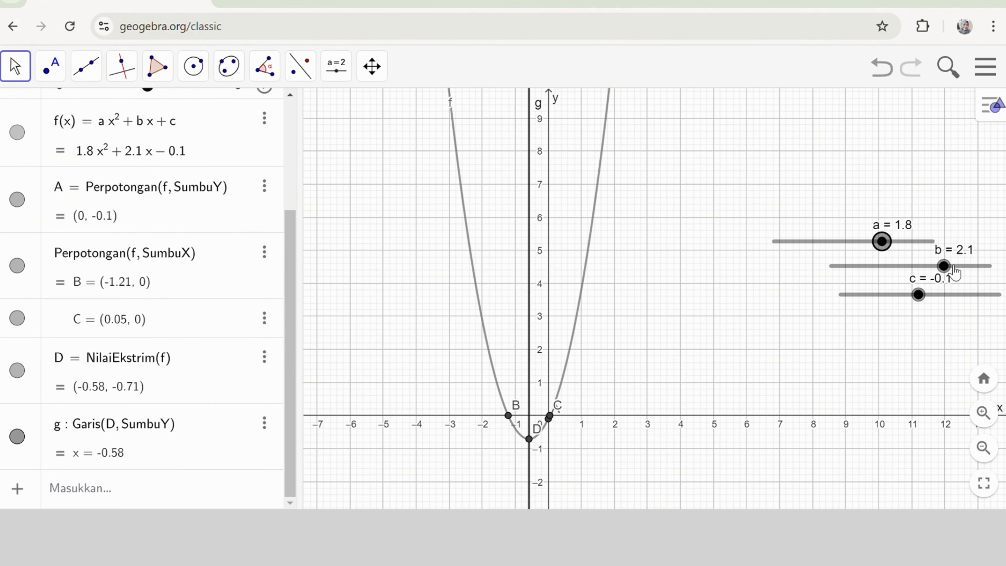
Lower slider b to 1.3 and on to 0, and set slider a to 0
{"action": "mouse_move", "coordinate": [953, 272]}
{"action": "left_mouse_down"}
{"action": "mouse_move", "coordinate": [906, 277]}
{"action": "mouse_move", "coordinate": [937, 278]}
{"action": "left_mouse_up"}
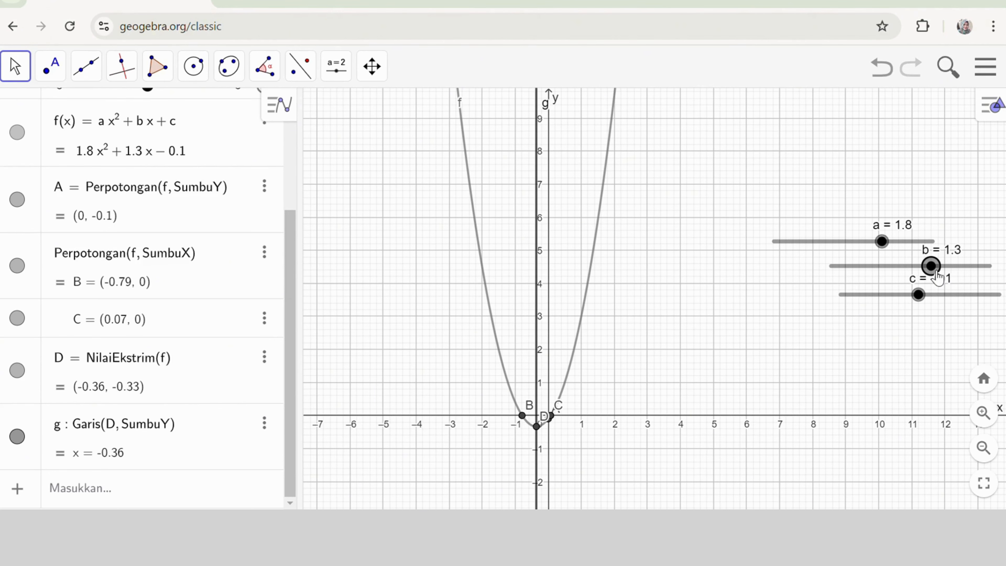
{"action": "left_click_drag", "start_coordinate": [937, 277], "coordinate": [916, 281]}
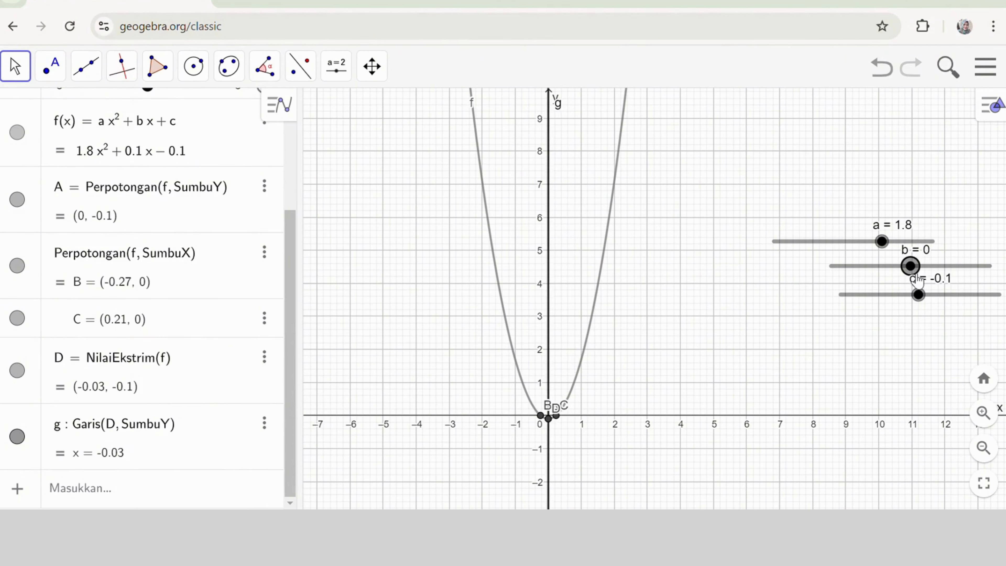
{"action": "left_click_drag", "start_coordinate": [888, 243], "coordinate": [859, 250]}
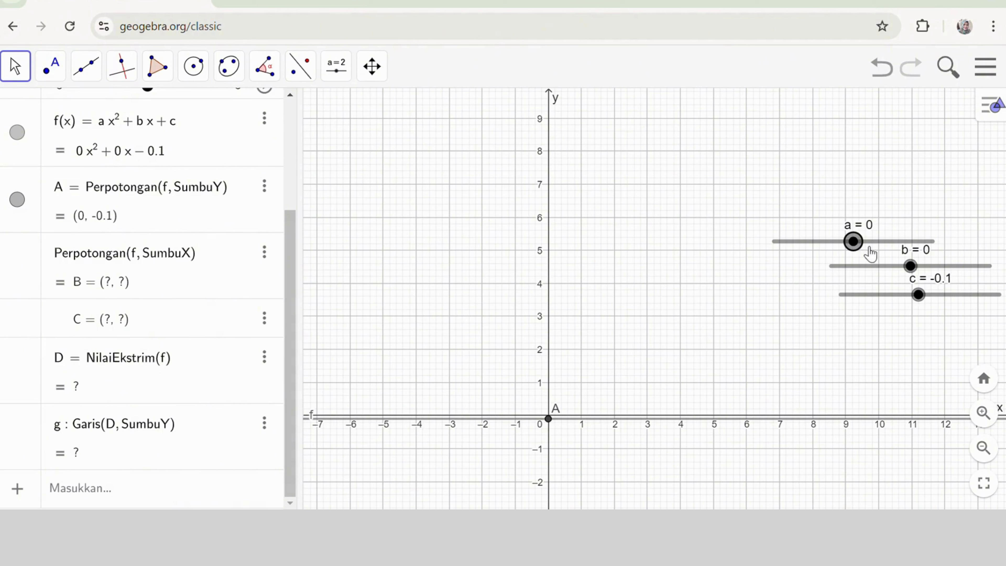
Raise slider b to 5 and lower it through 1.3 to 0, with slider a set to 2.5
{"action": "left_click_drag", "start_coordinate": [860, 252], "coordinate": [1003, 271]}
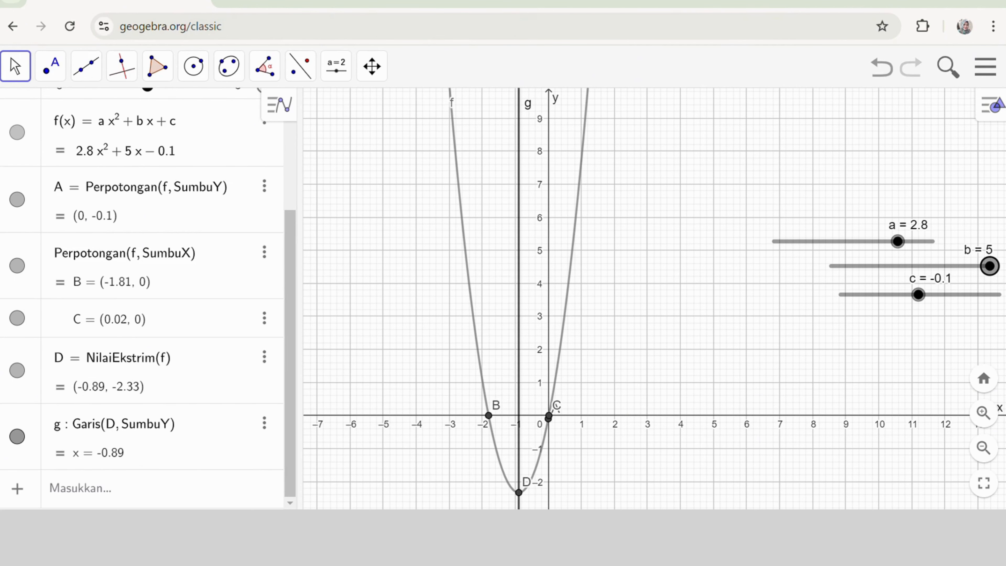
{"action": "left_click_drag", "start_coordinate": [989, 266], "coordinate": [937, 269]}
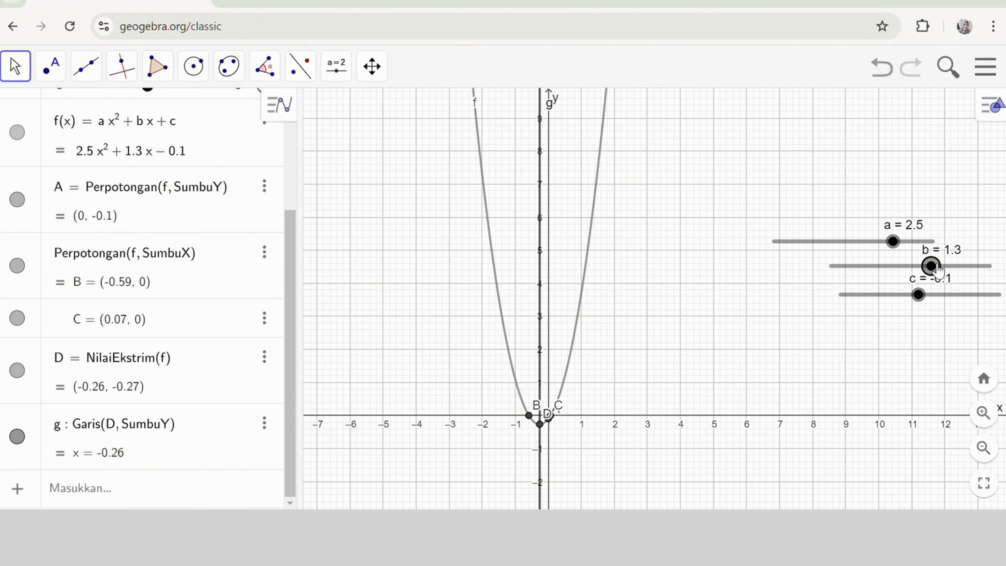
{"action": "left_click_drag", "start_coordinate": [932, 267], "coordinate": [896, 249]}
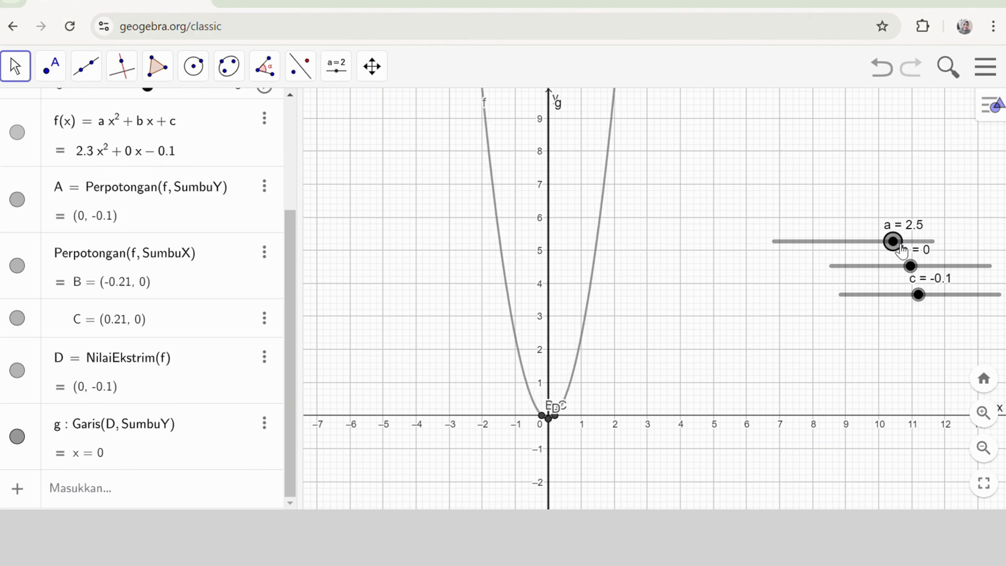
Raise slider c to 1.2 and lower it through 0.2 to 0, keeping slider a at 2.5
{"action": "left_click_drag", "start_coordinate": [929, 296], "coordinate": [945, 297]}
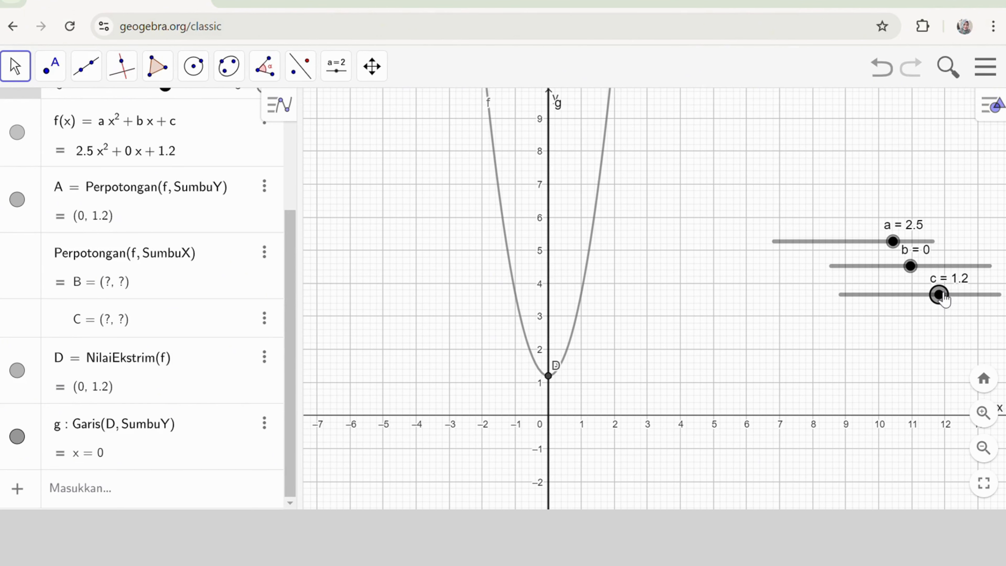
{"action": "mouse_move", "coordinate": [946, 295]}
{"action": "left_mouse_down"}
{"action": "mouse_move", "coordinate": [917, 297]}
{"action": "mouse_move", "coordinate": [971, 305]}
{"action": "mouse_move", "coordinate": [927, 298]}
{"action": "left_mouse_up"}
{"action": "mouse_move", "coordinate": [893, 242]}
{"action": "left_mouse_down"}
{"action": "mouse_move", "coordinate": [924, 249]}
{"action": "mouse_move", "coordinate": [905, 244]}
{"action": "mouse_move", "coordinate": [867, 258]}
{"action": "mouse_move", "coordinate": [859, 247]}
{"action": "mouse_move", "coordinate": [865, 267]}
{"action": "mouse_move", "coordinate": [901, 253]}
{"action": "left_mouse_up"}
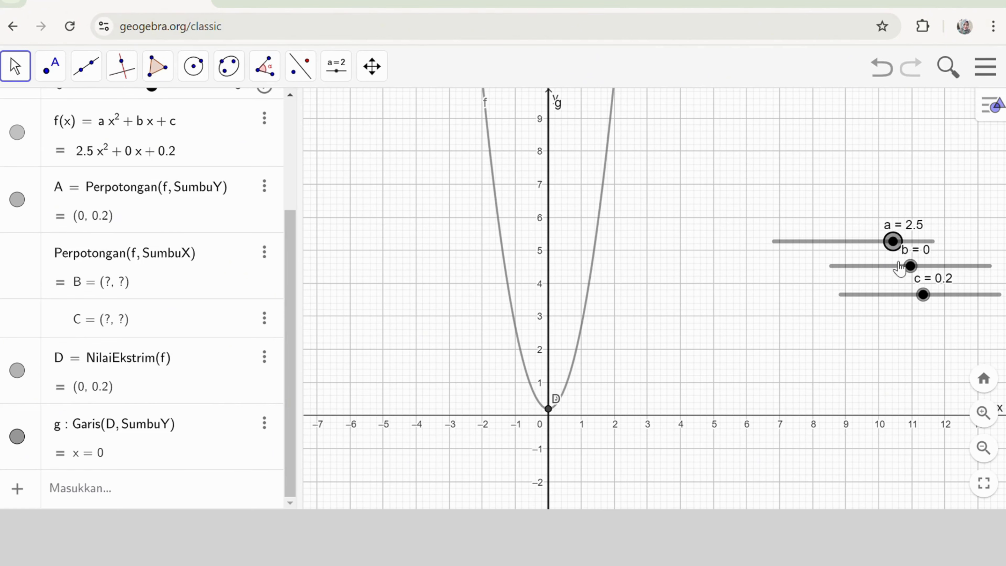
{"action": "left_click_drag", "start_coordinate": [926, 295], "coordinate": [919, 295]}
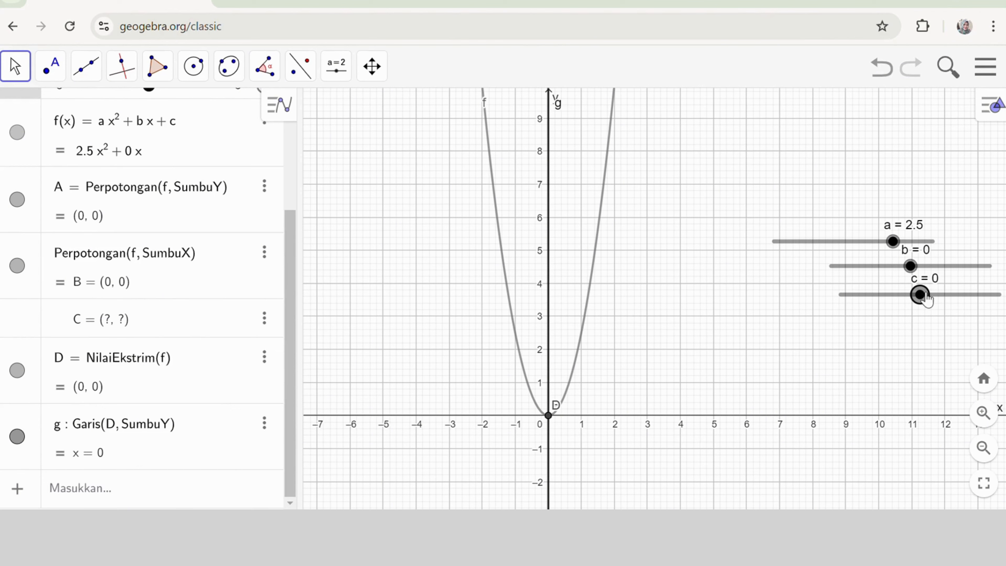
Raise slider b through 1.8 to 3.9, set slider a to 3.8, and lower b to 3.2
{"action": "left_click_drag", "start_coordinate": [917, 271], "coordinate": [926, 310]}
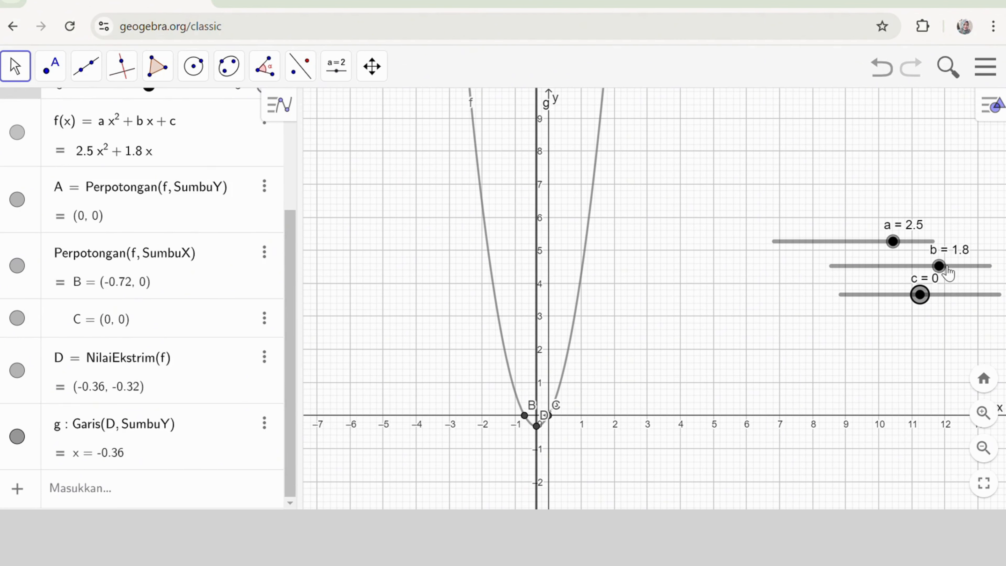
{"action": "left_click_drag", "start_coordinate": [947, 272], "coordinate": [973, 277]}
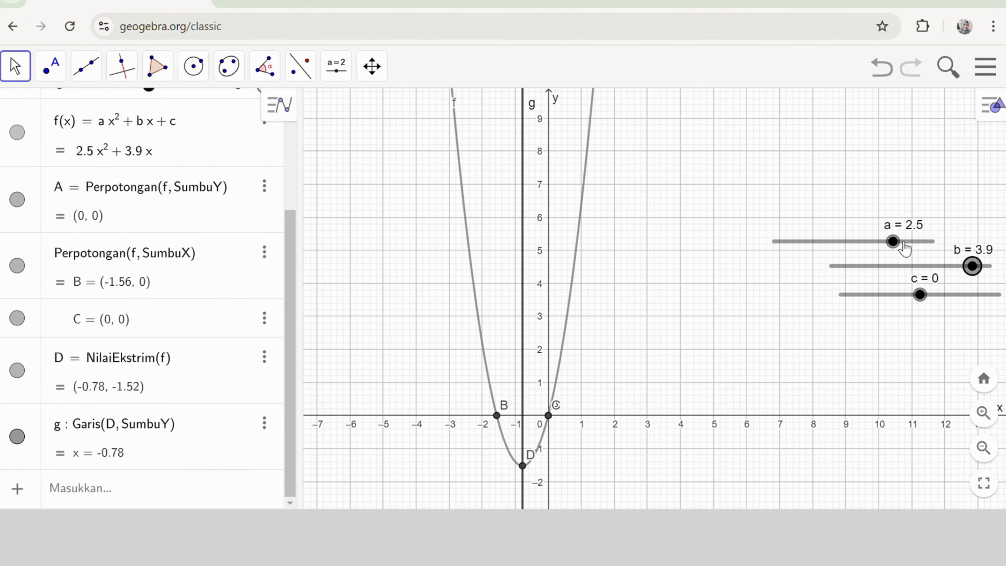
{"action": "mouse_move", "coordinate": [904, 247]}
{"action": "left_mouse_down"}
{"action": "mouse_move", "coordinate": [915, 247]}
{"action": "mouse_move", "coordinate": [854, 251]}
{"action": "mouse_move", "coordinate": [927, 253]}
{"action": "mouse_move", "coordinate": [919, 255]}
{"action": "left_mouse_up"}
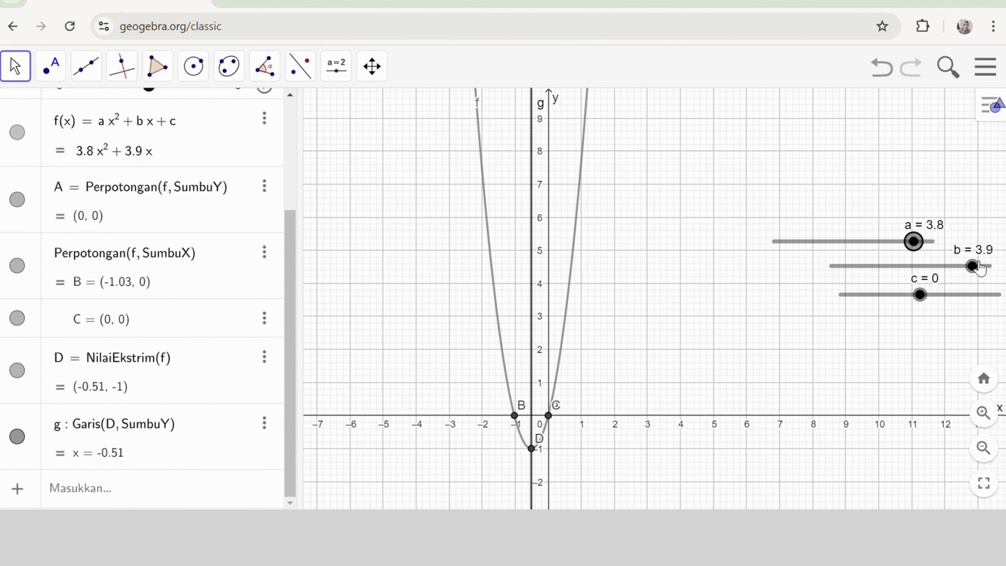
{"action": "left_click_drag", "start_coordinate": [977, 268], "coordinate": [966, 268]}
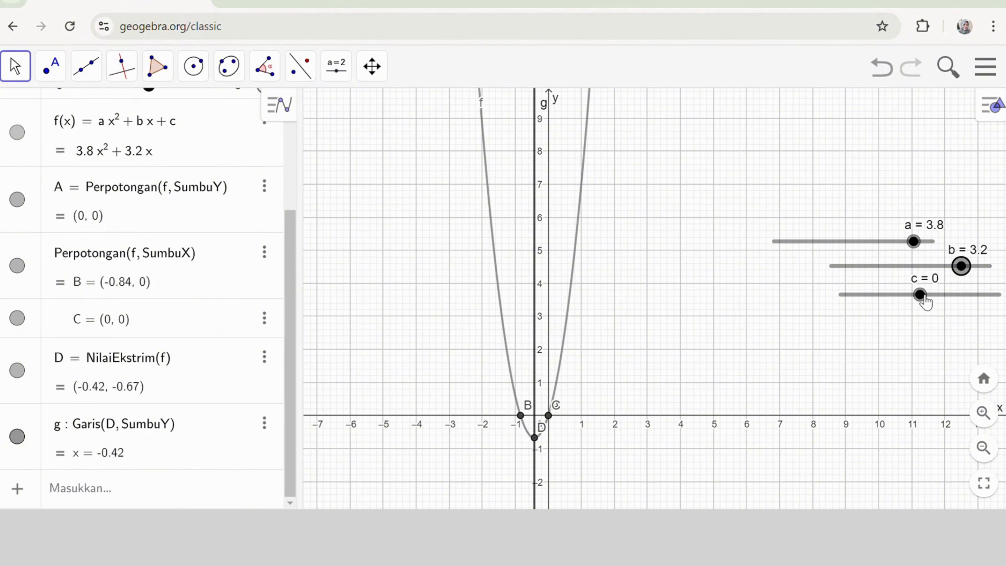
Vary slider c through −2.1, −1.3 and 4.6, and bring it back down to −1.9
{"action": "left_click_drag", "start_coordinate": [923, 300], "coordinate": [892, 309]}
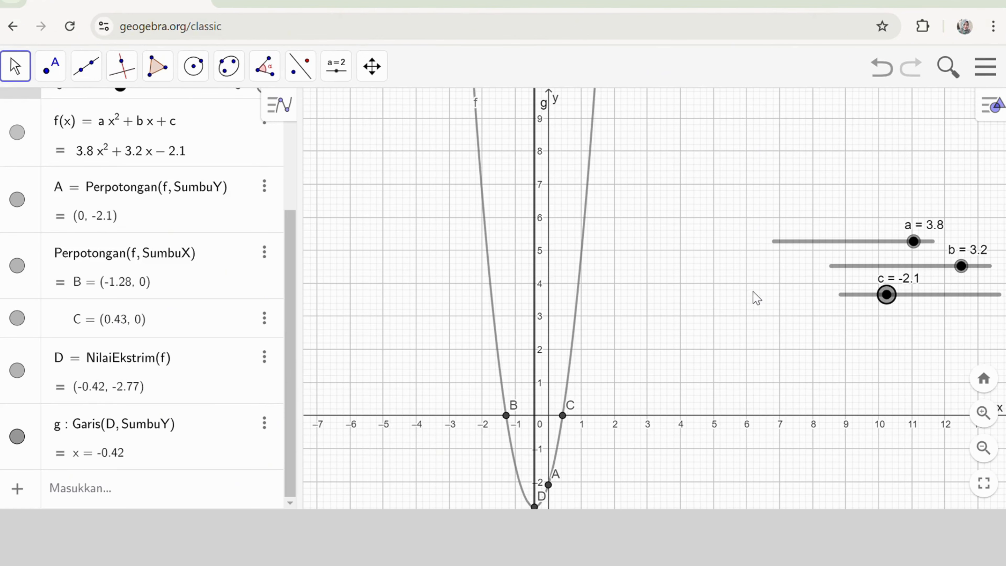
{"action": "left_click_drag", "start_coordinate": [760, 309], "coordinate": [742, 217]}
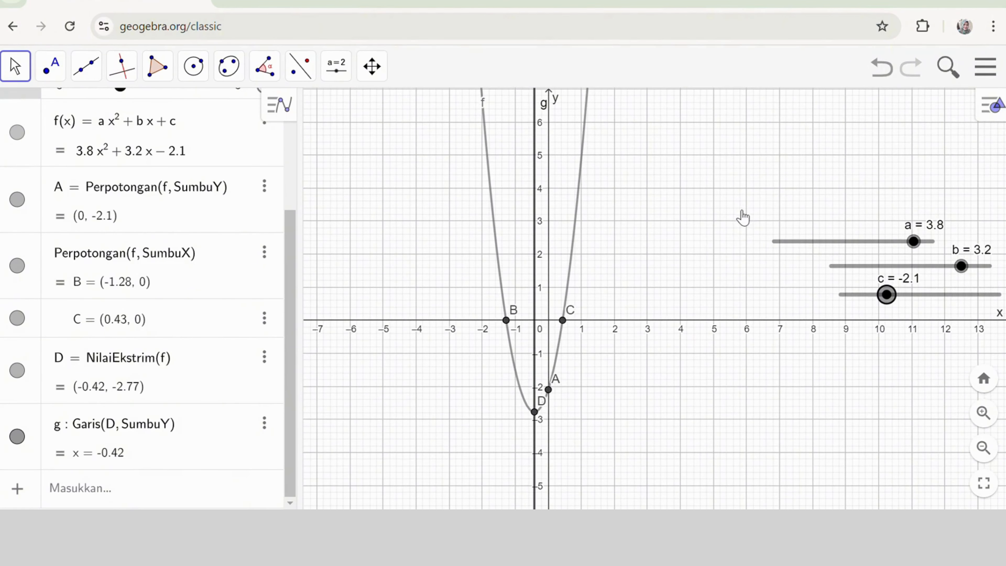
{"action": "mouse_move", "coordinate": [892, 304]}
{"action": "left_mouse_down"}
{"action": "mouse_move", "coordinate": [864, 305]}
{"action": "mouse_move", "coordinate": [921, 305]}
{"action": "mouse_move", "coordinate": [871, 304]}
{"action": "mouse_move", "coordinate": [900, 304]}
{"action": "left_mouse_up"}
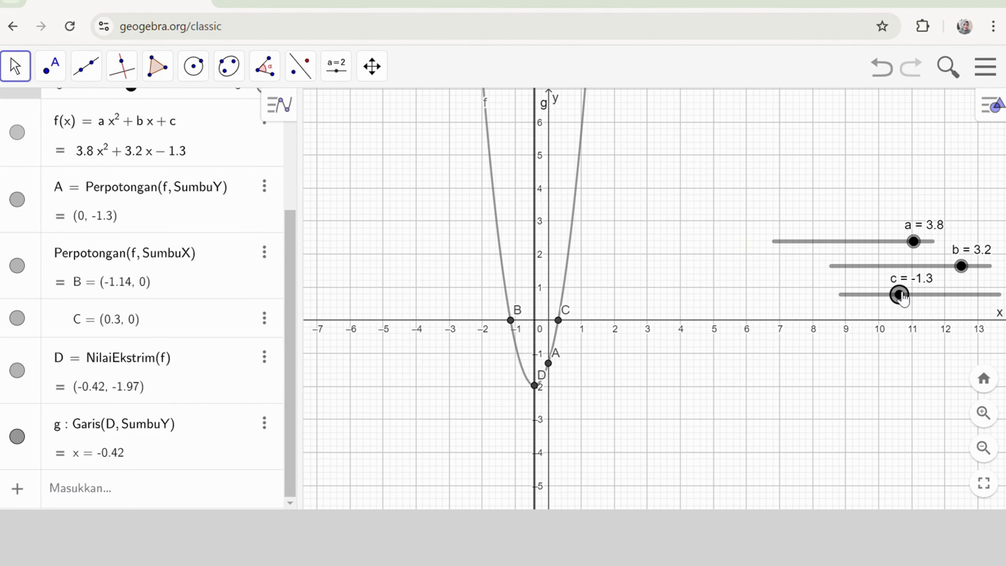
{"action": "left_click_drag", "start_coordinate": [904, 298], "coordinate": [994, 305]}
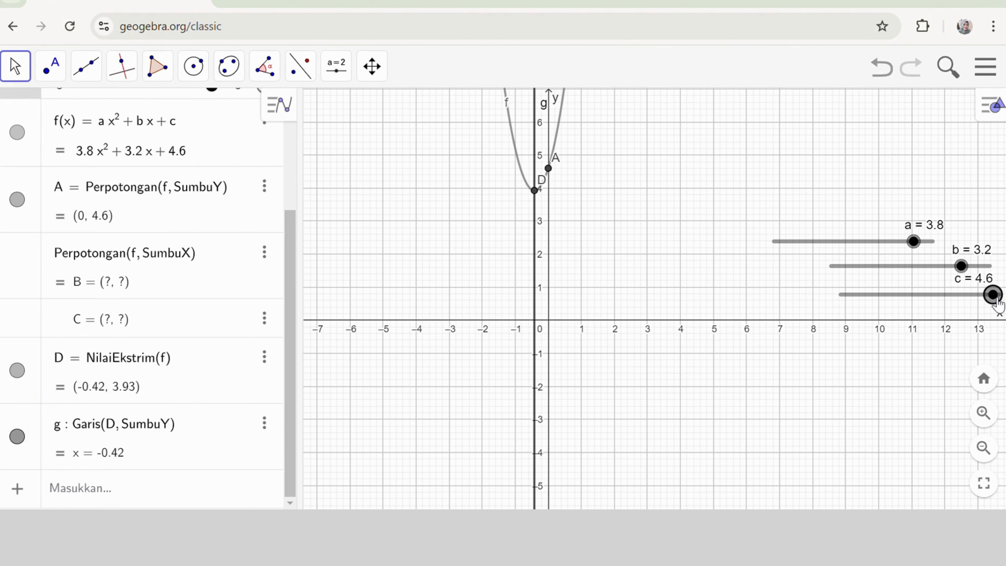
{"action": "left_click_drag", "start_coordinate": [997, 303], "coordinate": [892, 309]}
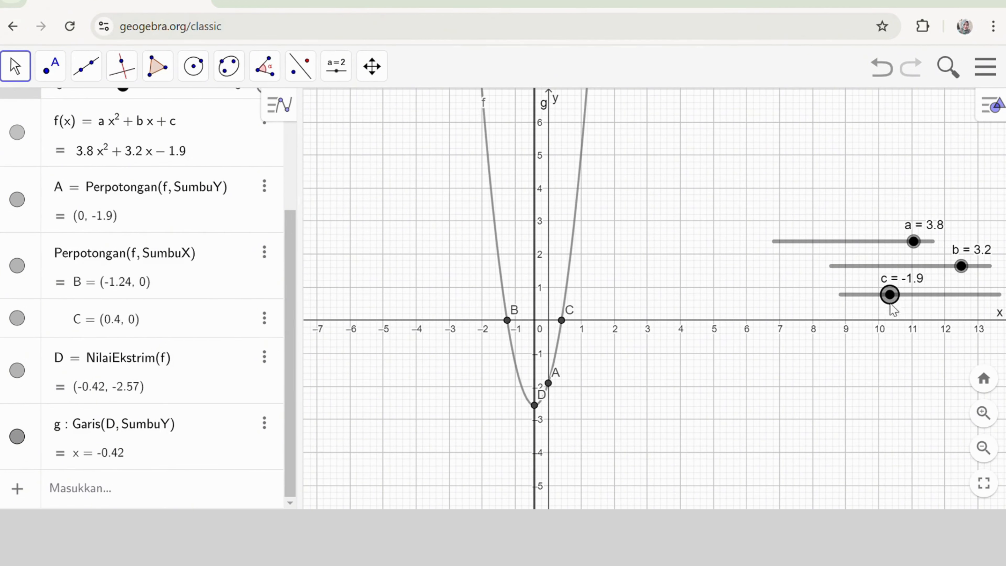
Start the animation of all three sliders a, b and c
{"action": "right_click", "coordinate": [915, 242]}
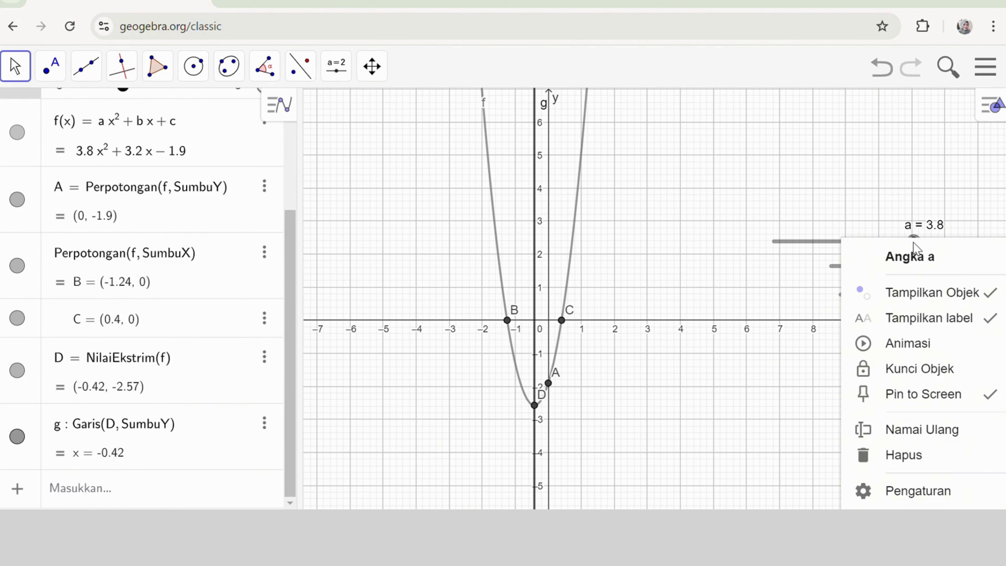
{"action": "left_click", "coordinate": [915, 343]}
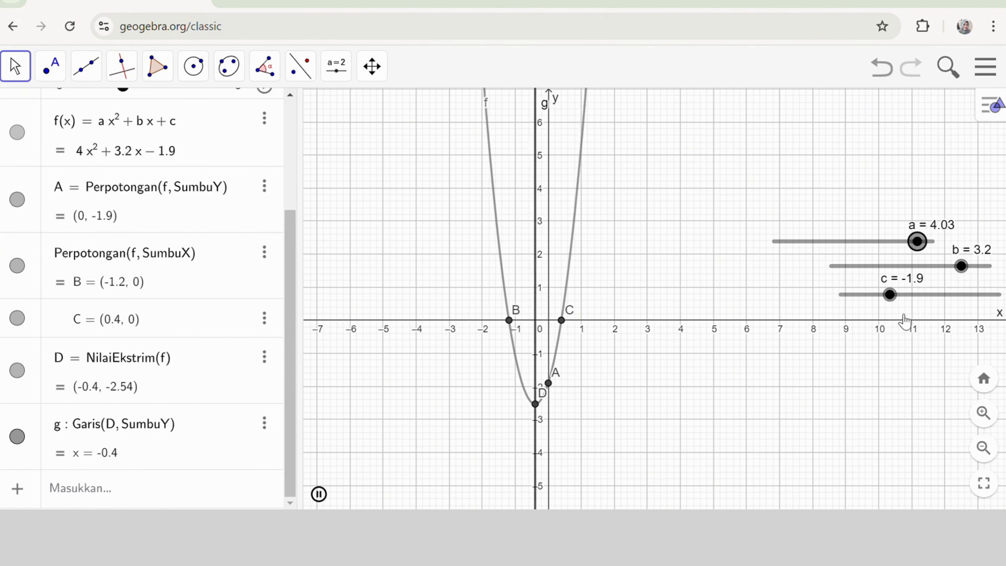
{"action": "right_click", "coordinate": [960, 268]}
{"action": "left_click", "coordinate": [925, 352]}
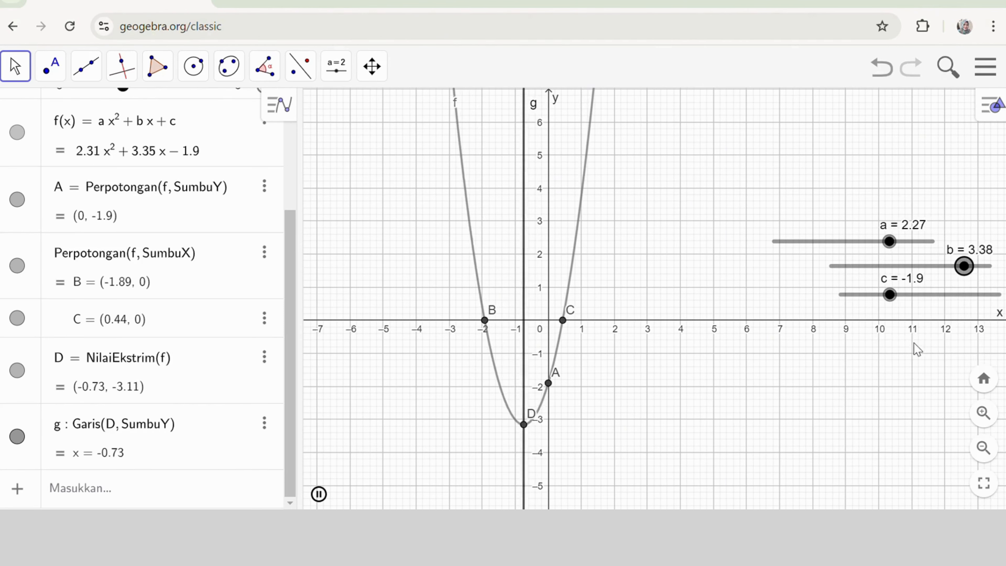
{"action": "right_click", "coordinate": [891, 295]}
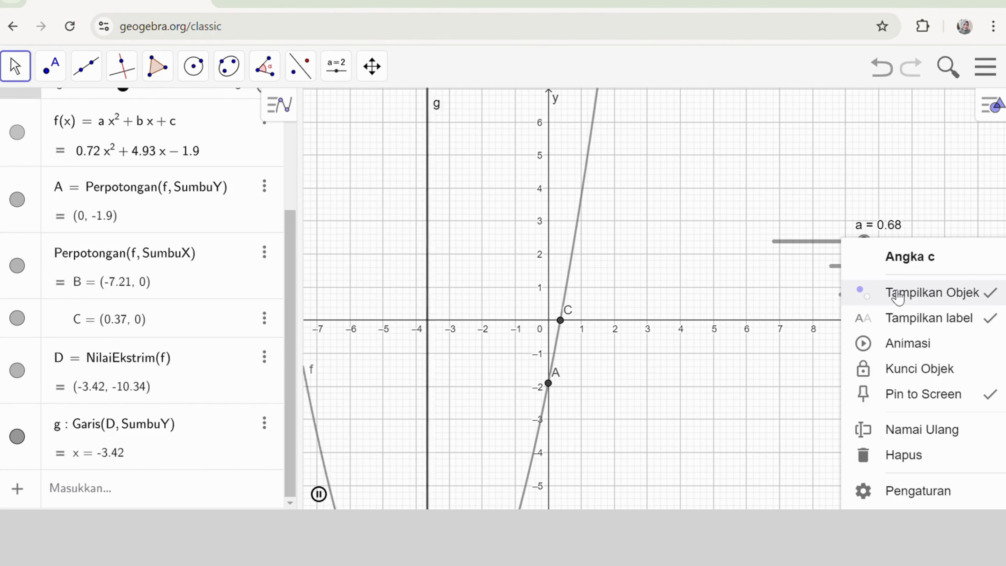
{"action": "left_click", "coordinate": [915, 342]}
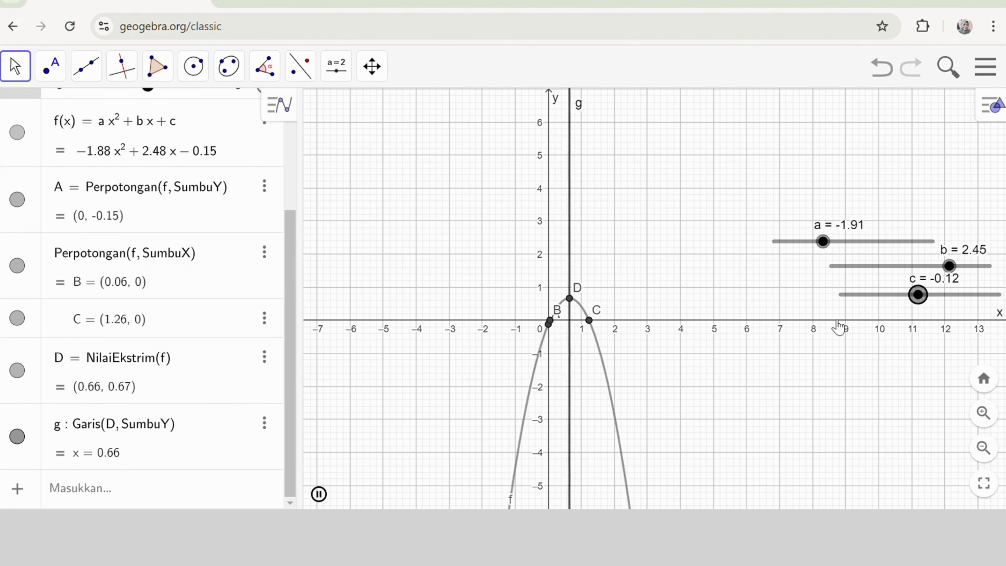